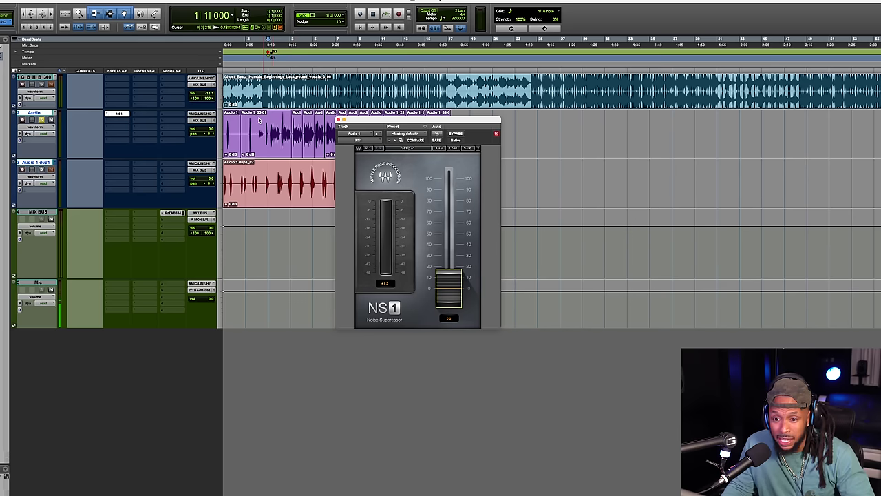
Bypass the NS1 noise suppressor on Audio 1 and play the vocal to hear it unprocessed
left_click(457, 134)
key("space")
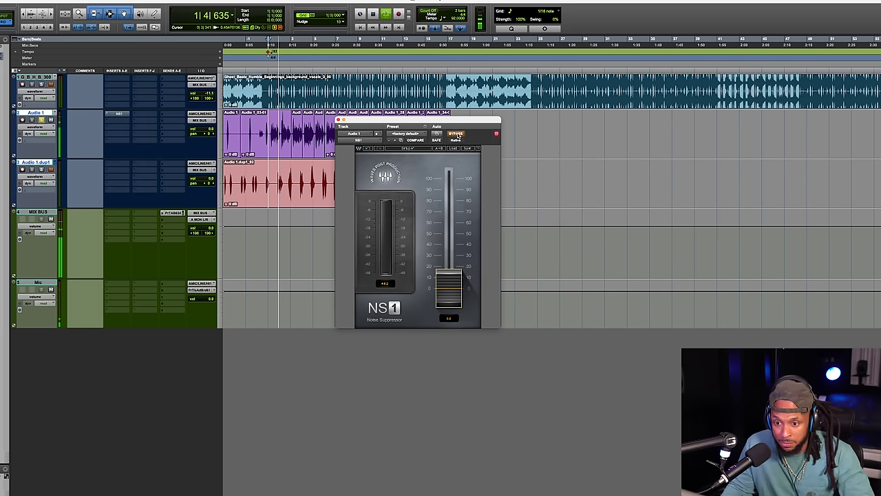
left_click_drag(458, 124, 505, 119)
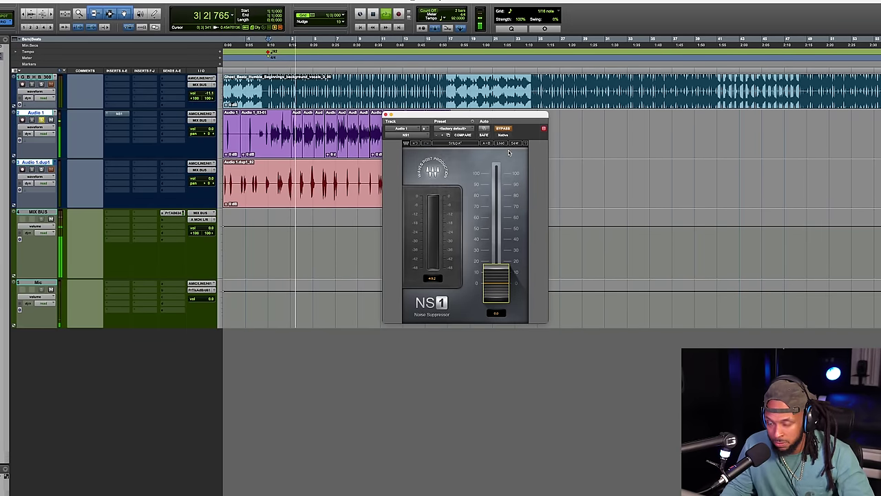
key("space")
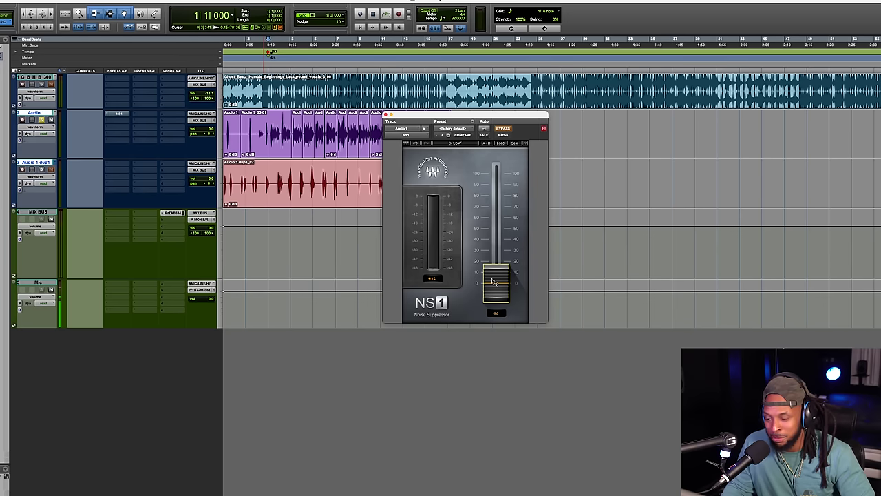
Reactivate NS1 on Audio 1 and, during playback, try strong suppression near 79 before lowering the fader to about 22
key("space")
left_click_drag(494, 283, 495, 206)
left_click(505, 131)
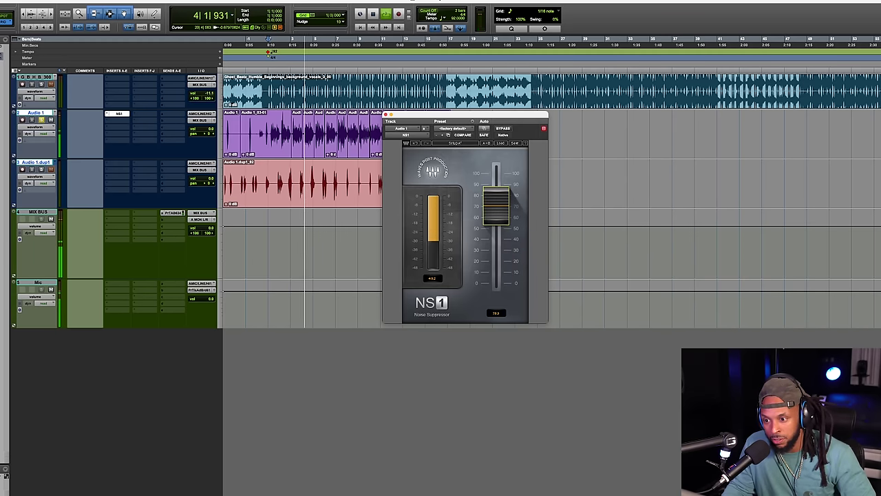
left_click_drag(496, 206, 496, 259)
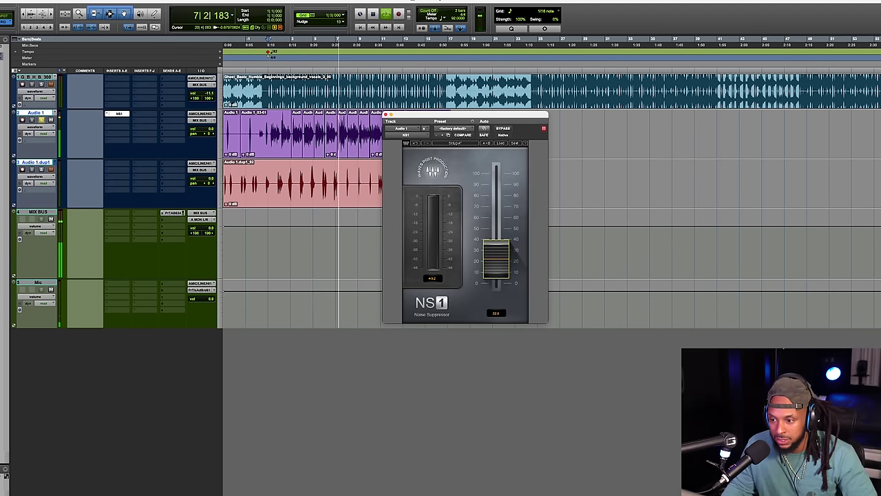
key("space")
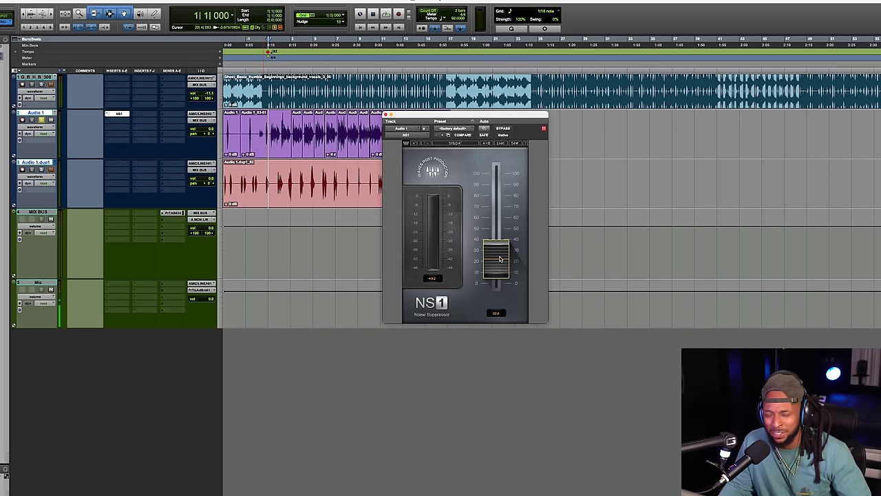
Fine-tune the NS1 fader to about 18 during playback and copy the plug-in to the Audio 1.dup1 track
key("space")
left_click_drag(501, 259, 500, 262)
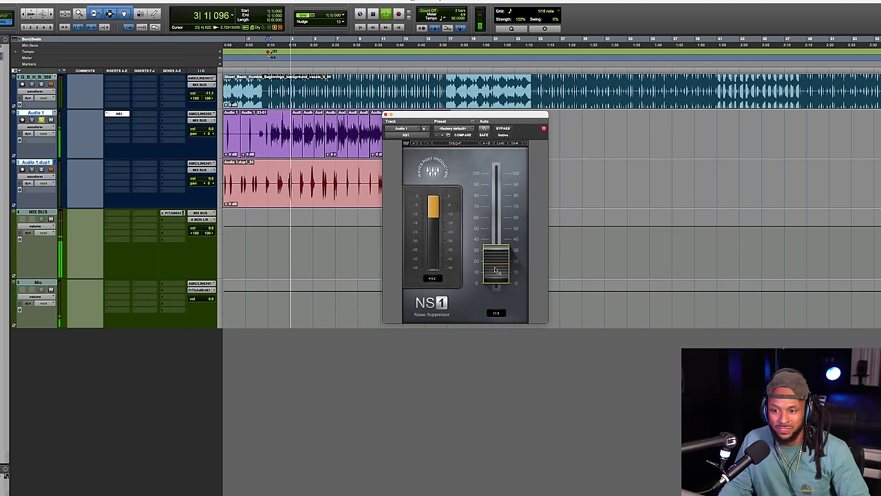
key("space")
left_click_drag(119, 117, 117, 171)
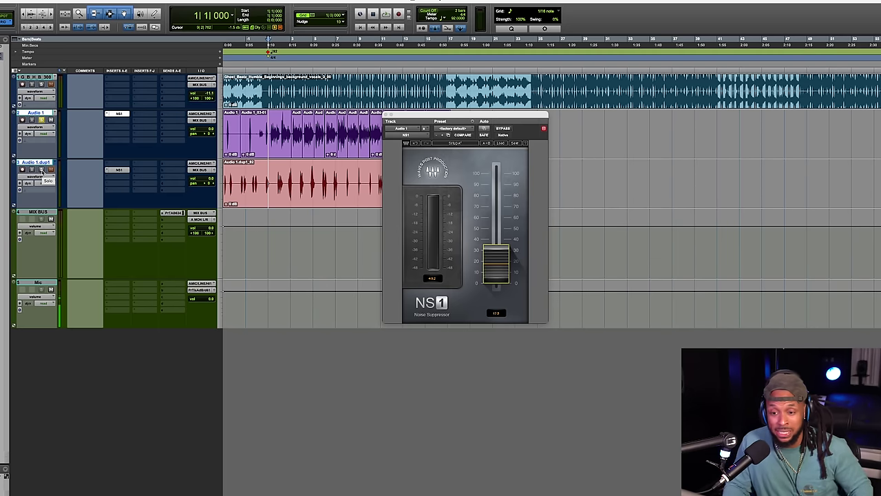
Insert the RVox (mono) plug-in below NS1 on the Audio 1 track
left_click(127, 120)
left_click(129, 108)
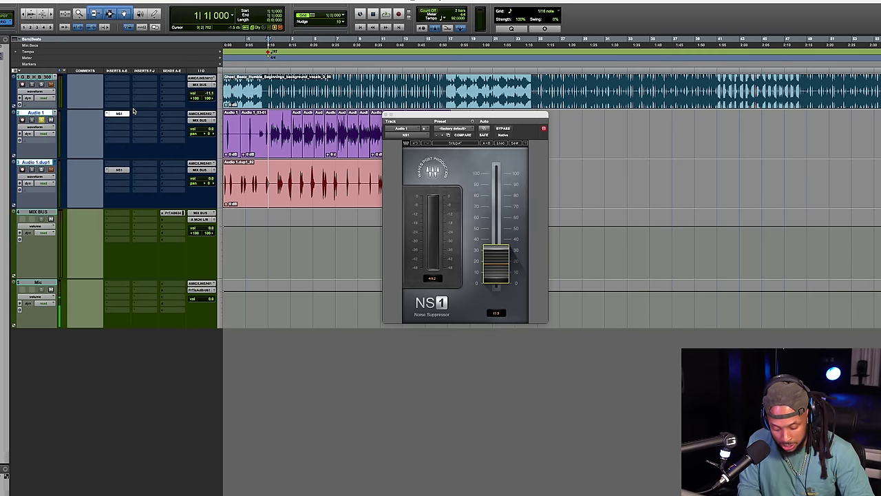
type("rvox")
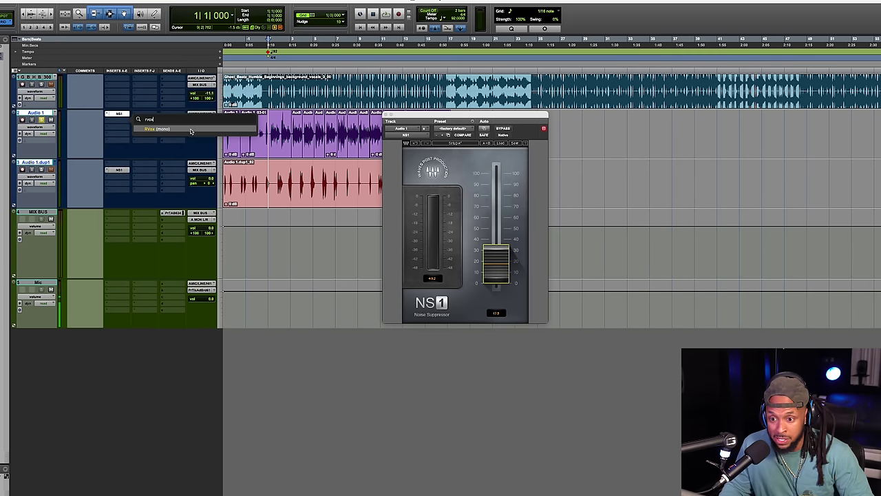
left_click(191, 130)
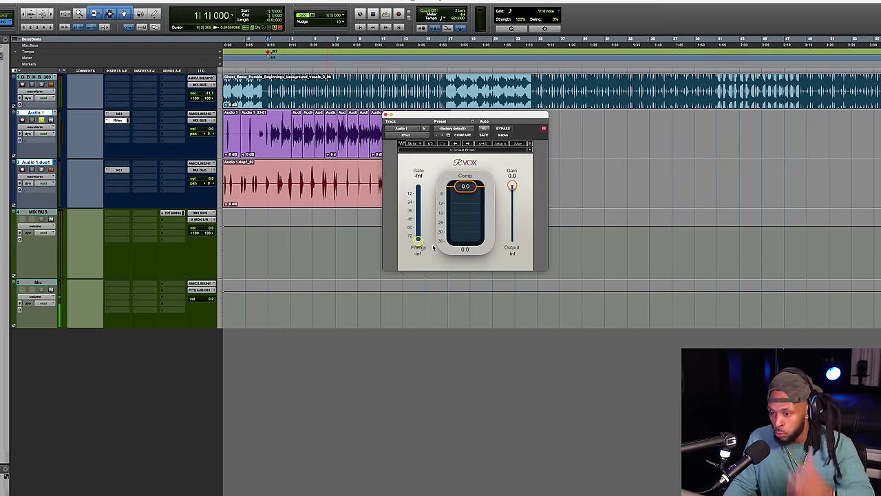
Set the RVox gate to -49.9 and compression to -4.0 on Audio 1 while auditioning the vocal
left_click_drag(418, 241, 418, 234)
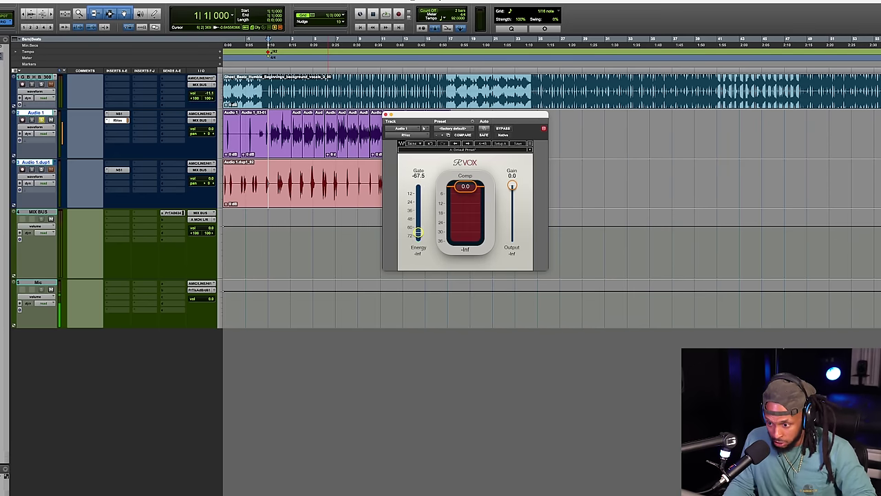
key("space")
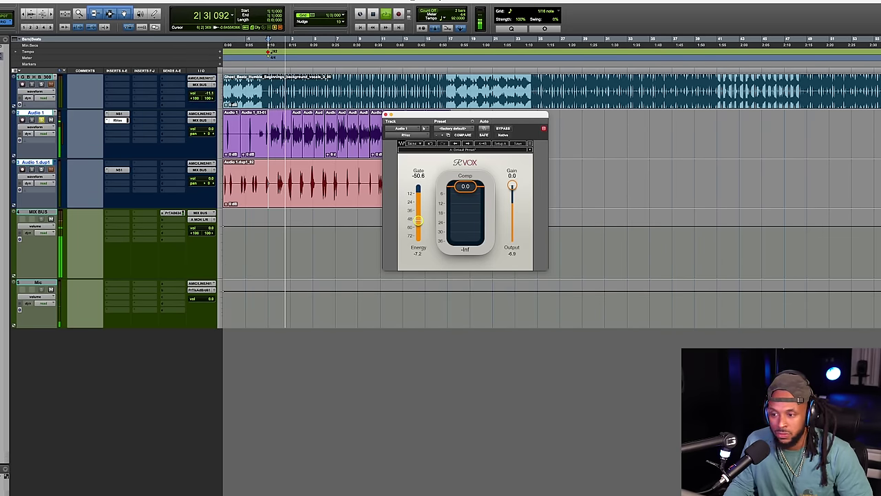
key("space")
key("space")
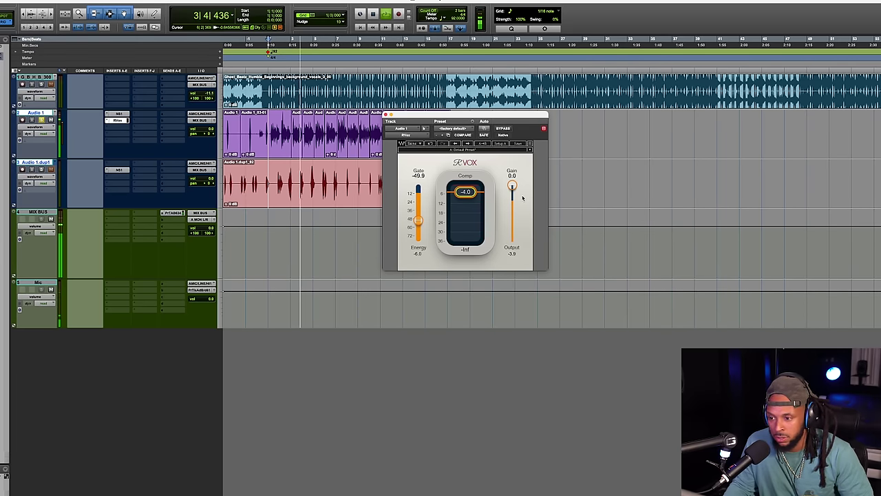
Lower the RVox gain on Audio 1 to -2.9 and compare the vocal with the plug-in bypassed and active
left_click_drag(512, 186, 512, 188)
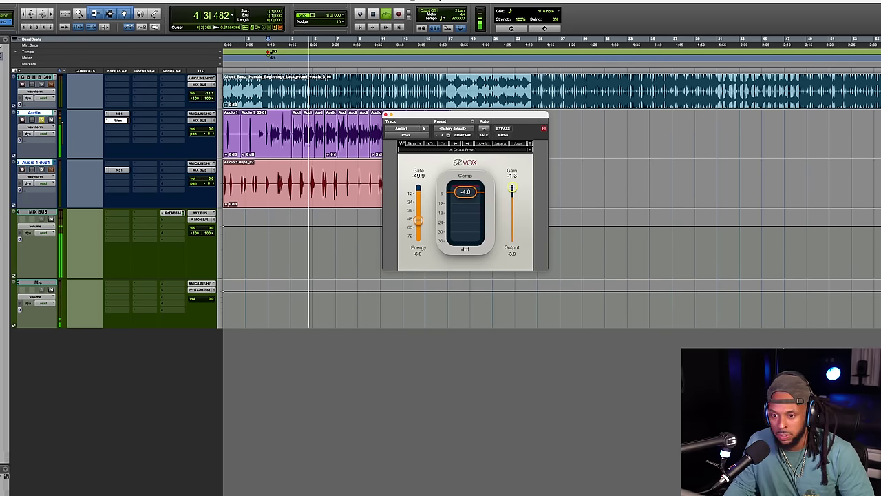
left_click_drag(512, 187, 512, 188)
key("space")
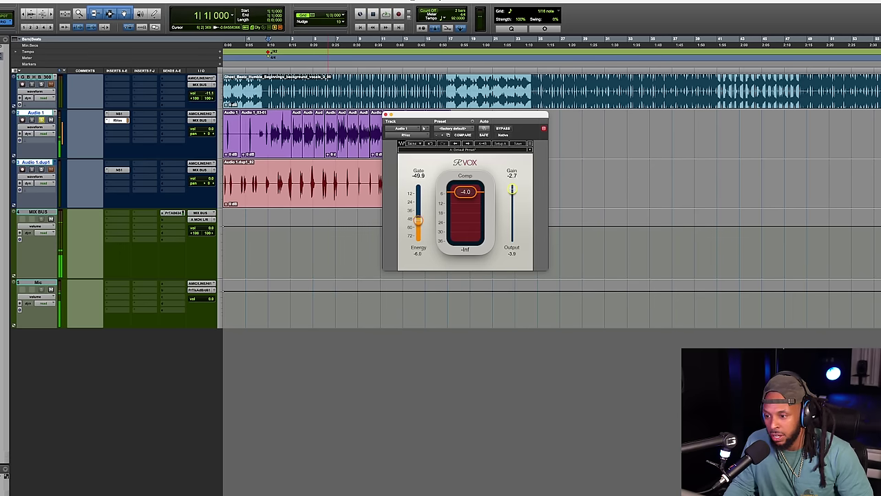
key("space")
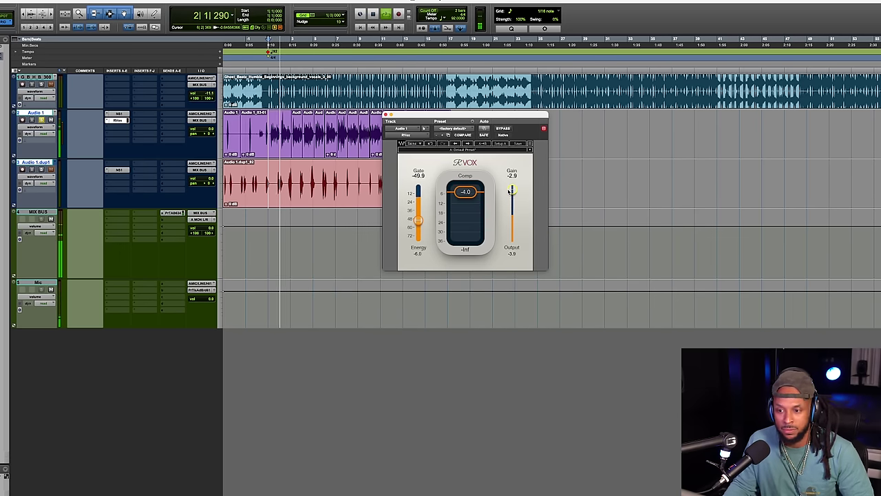
left_click(504, 129)
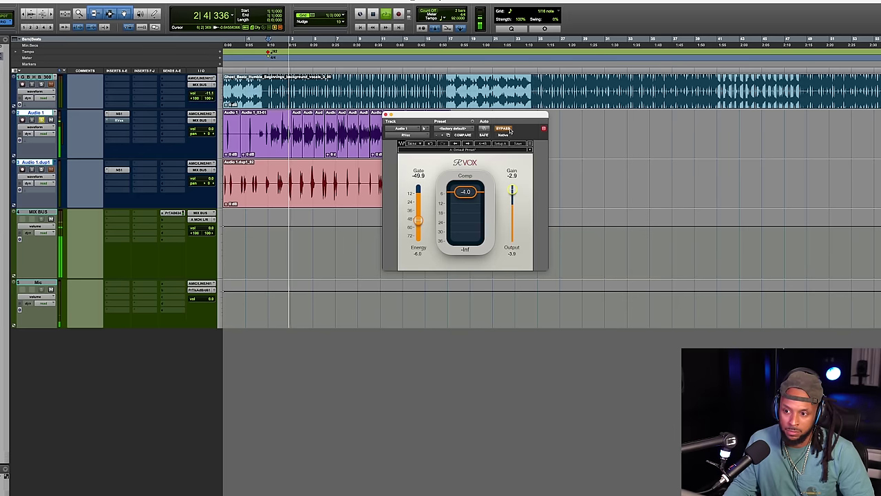
left_click(504, 129)
key("space")
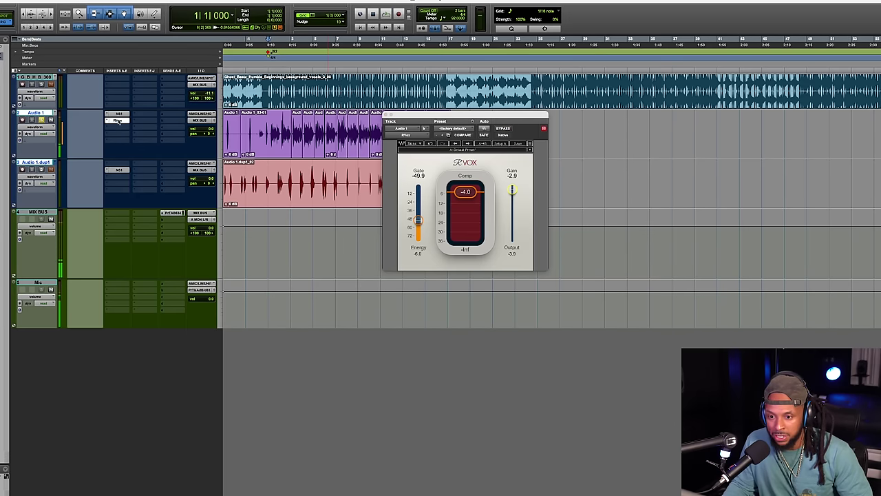
Play the soloed Audio 1.dup1 track and move its RVox insert below NS1
key("space")
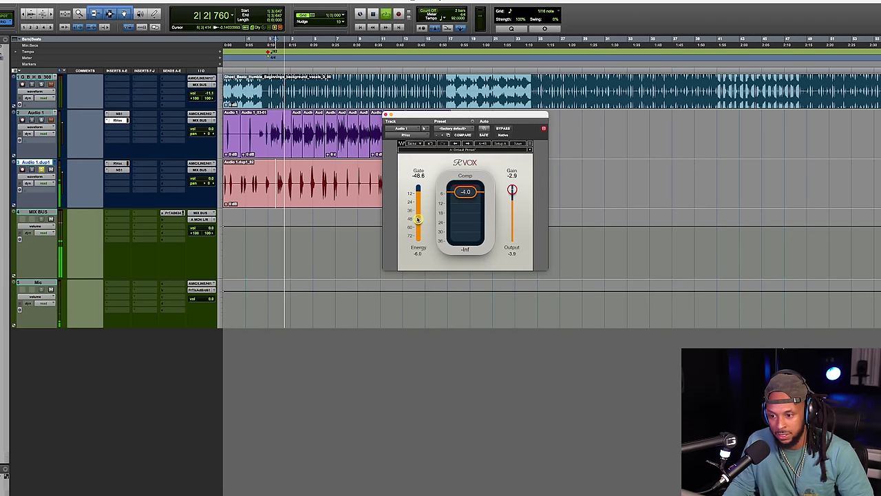
left_click(121, 169)
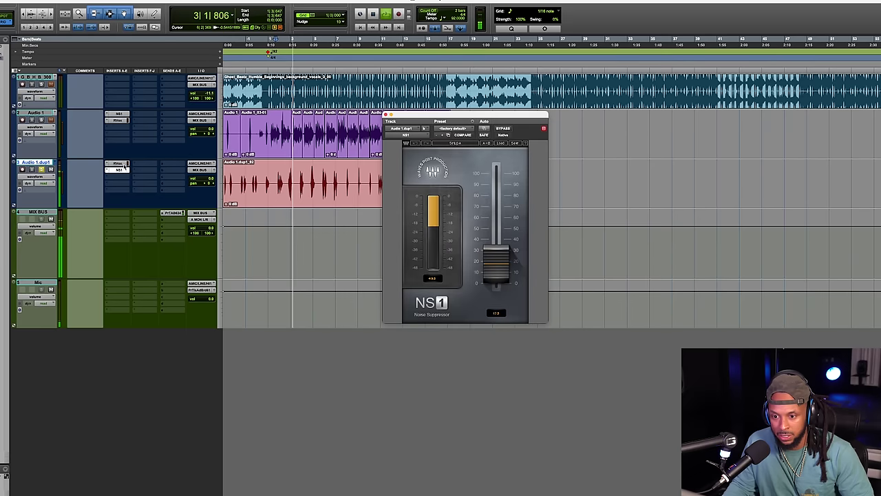
left_click_drag(126, 164, 126, 176)
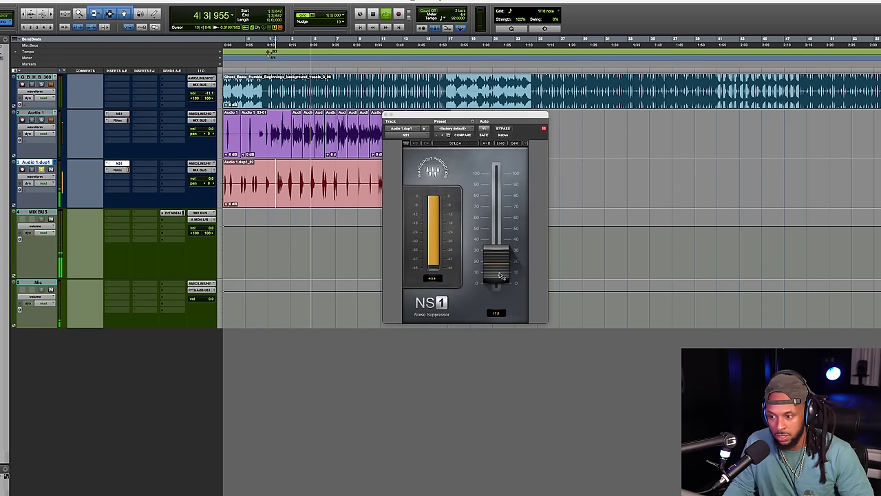
Adjust RVox on Audio 1.dup1 to a compression of -5.4 and a gate of -50.6
left_click(119, 171)
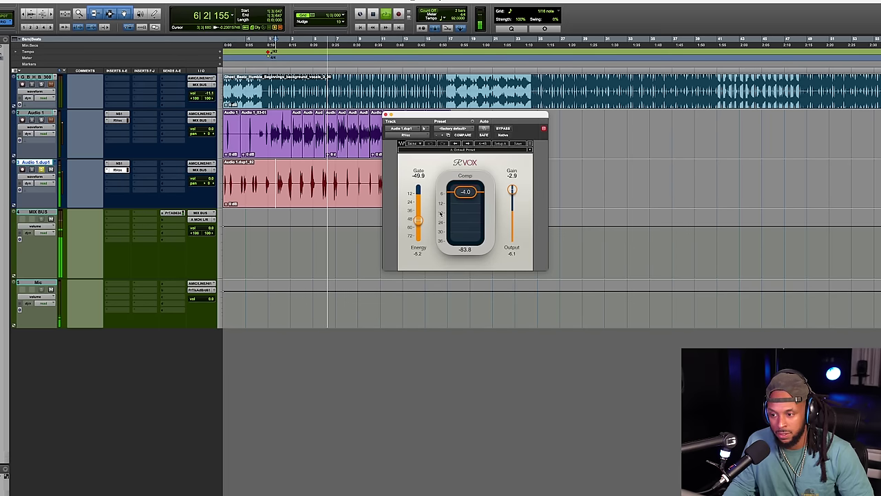
left_click_drag(465, 191, 466, 193)
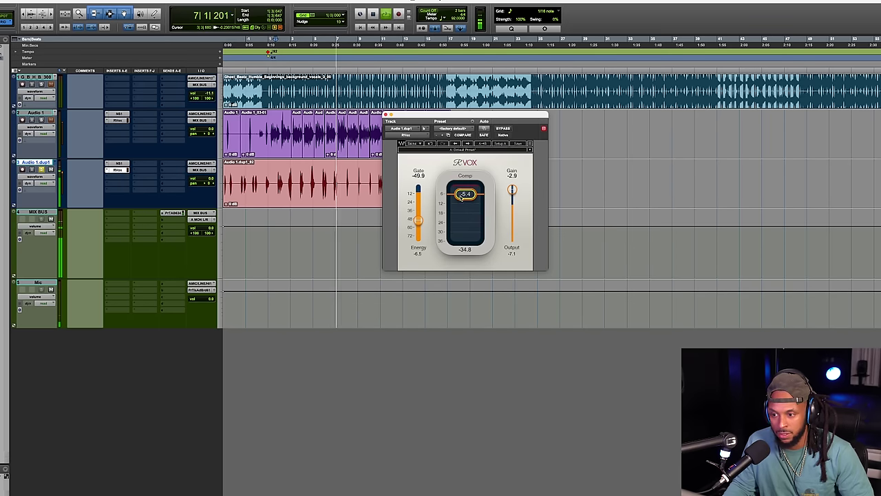
left_click_drag(418, 220, 417, 222)
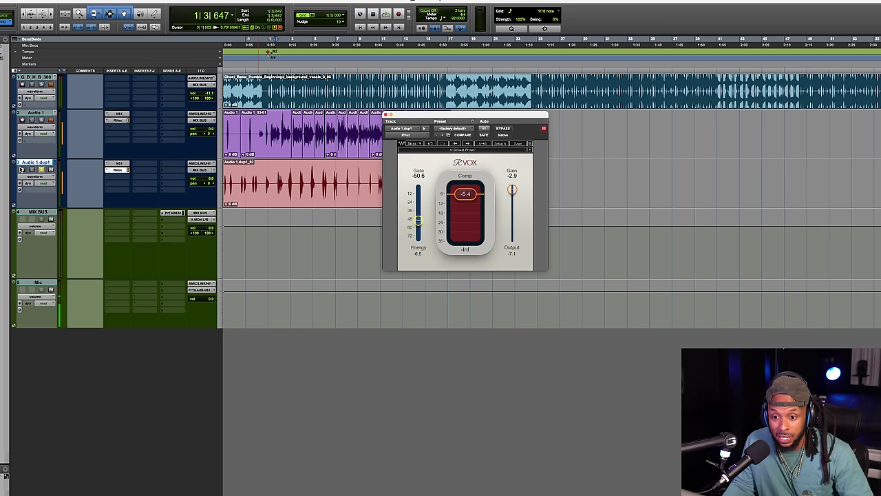
Solo Audio 1 instead of Audio 1.dup1 and insert the REQ 6 equalizer below RVox on Audio 1
left_click(41, 169)
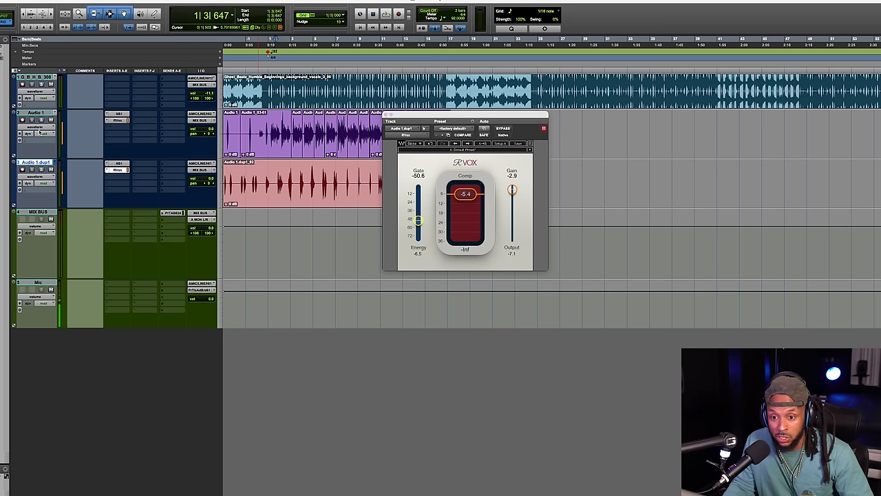
left_click(119, 131)
mouse_move(131, 127)
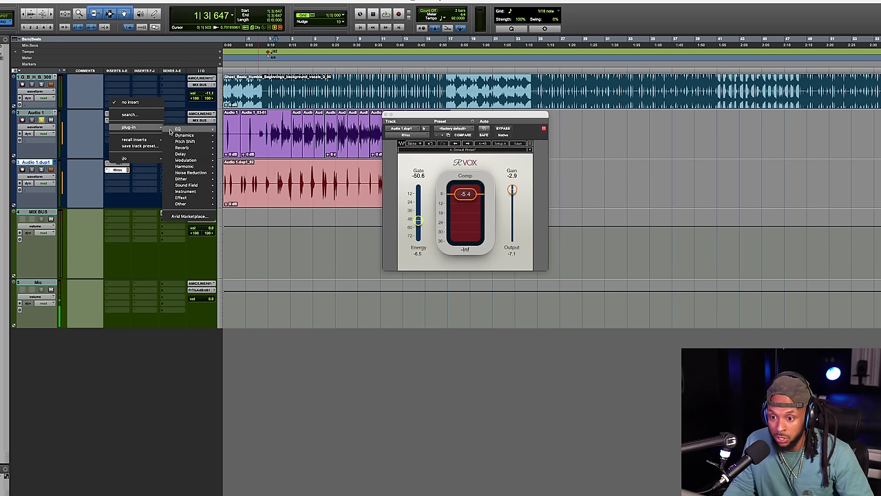
mouse_move(179, 129)
left_click(130, 115)
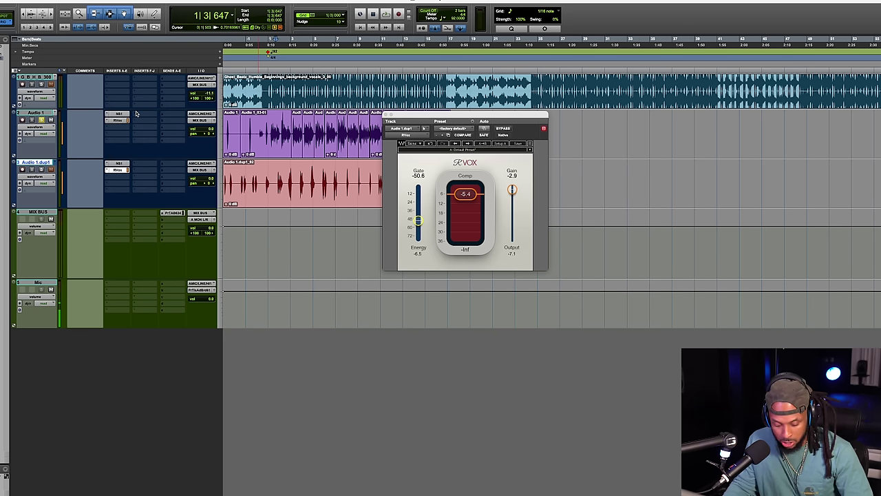
type("req")
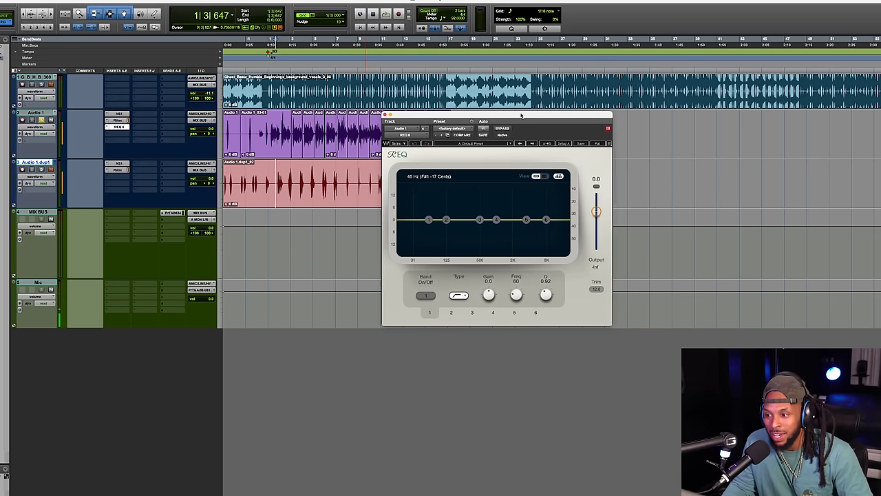
left_click_drag(522, 115, 510, 115)
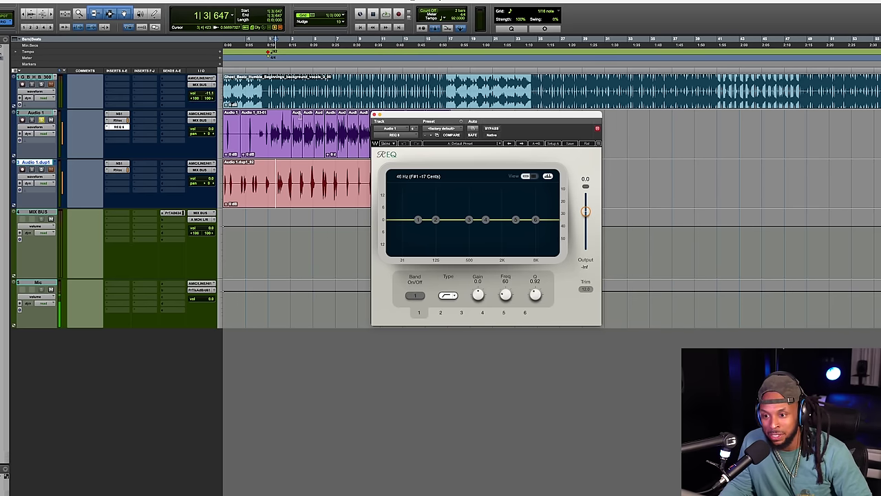
Audition Audio 1 through the REQ 6 and enable band 1 as a high-pass filter at 92 Hz
key("space")
key("space")
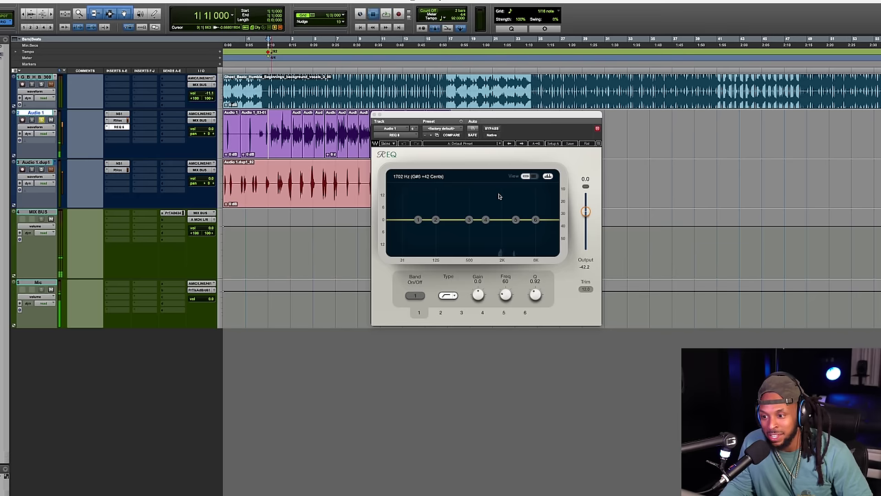
key("space")
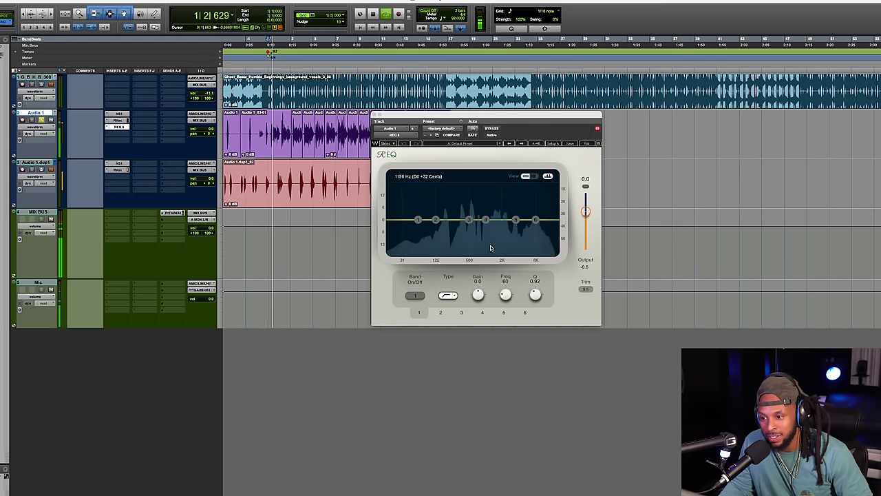
key("space")
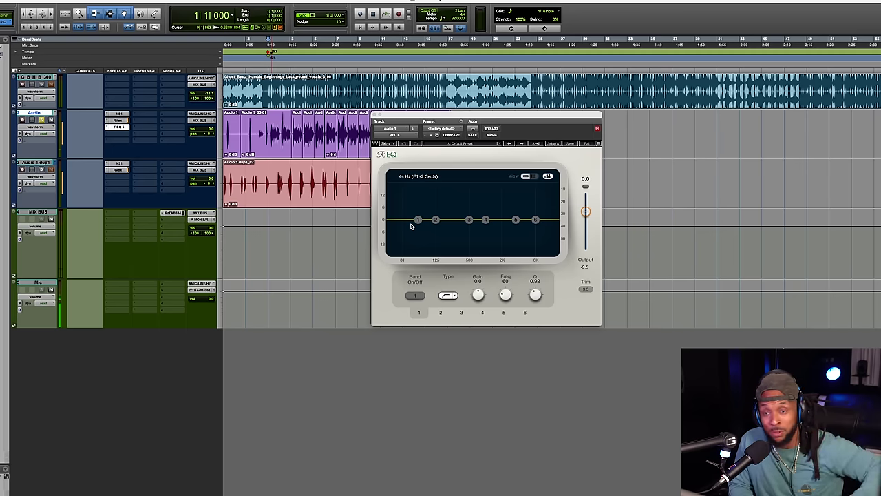
key("space")
double_click(418, 220)
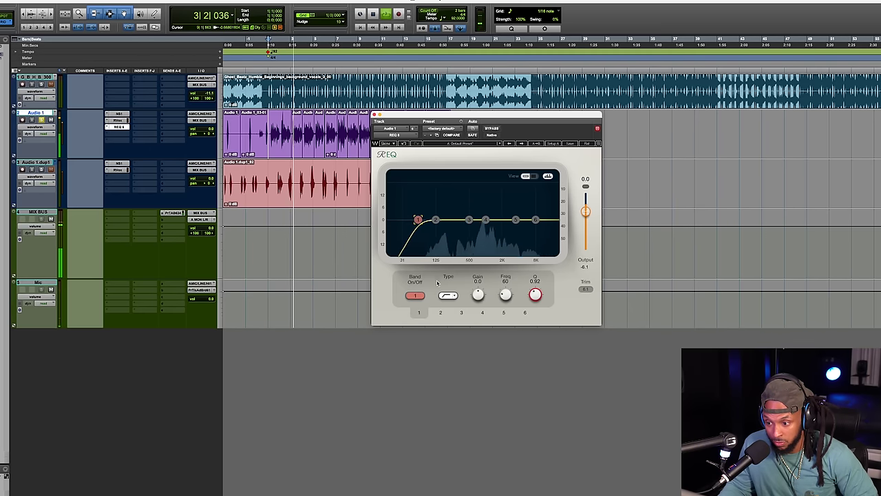
left_click_drag(505, 295, 506, 287)
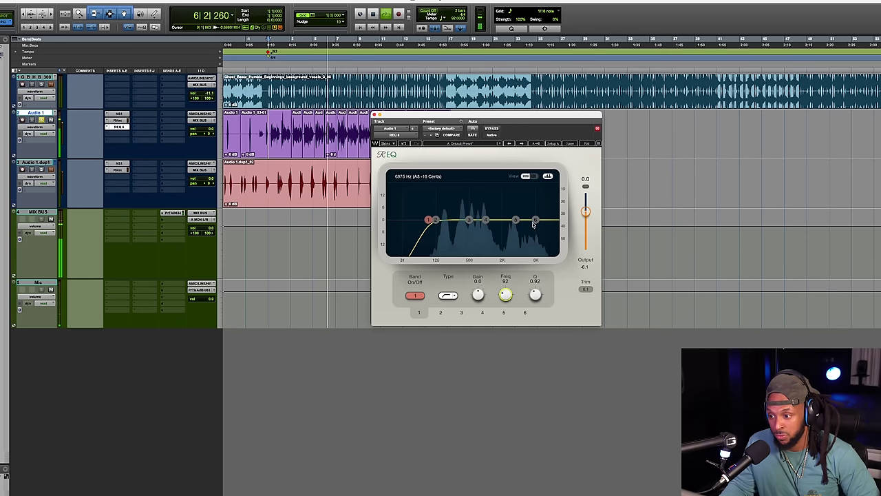
Set REQ 6 band 6 on Audio 1 to a gain of 2.1 at 8000 Hz and band 3 to -0.4 at 429 Hz
left_click(535, 220)
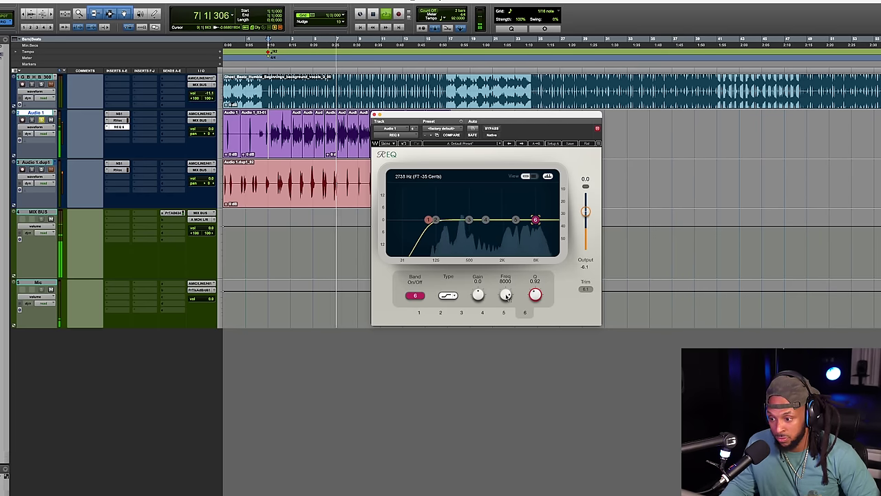
left_click_drag(478, 295, 479, 296)
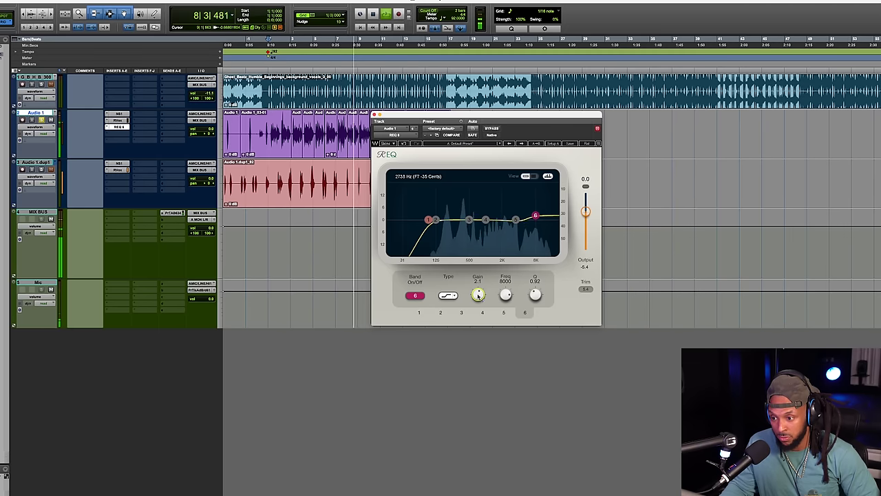
left_click_drag(435, 219, 466, 220)
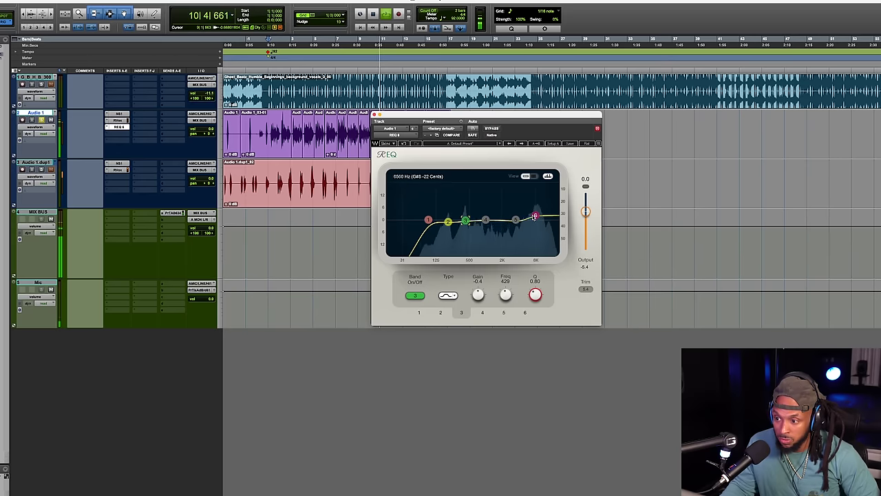
left_click(535, 217)
Set REQ 6 band 2 on Audio 1 to a gain of -0.9 at 207 Hz with Q 1.02, and stop playback
left_click_drag(448, 221, 448, 222)
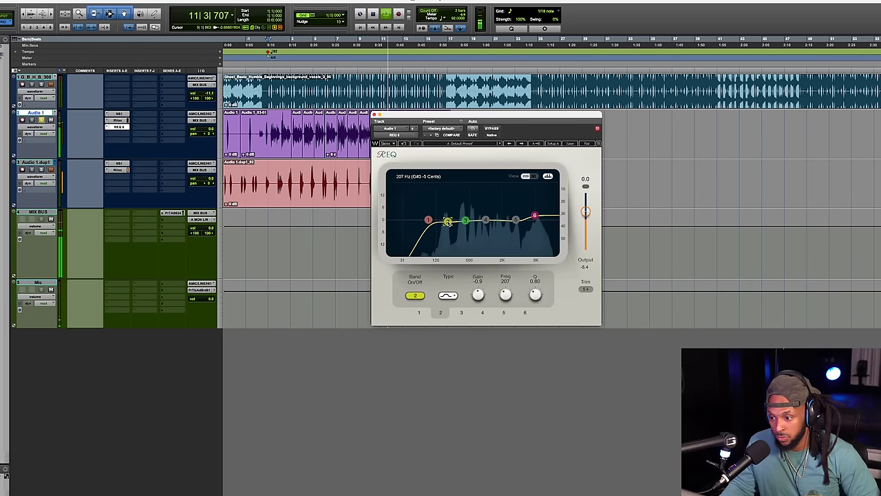
scroll(536, 295, "up", 3)
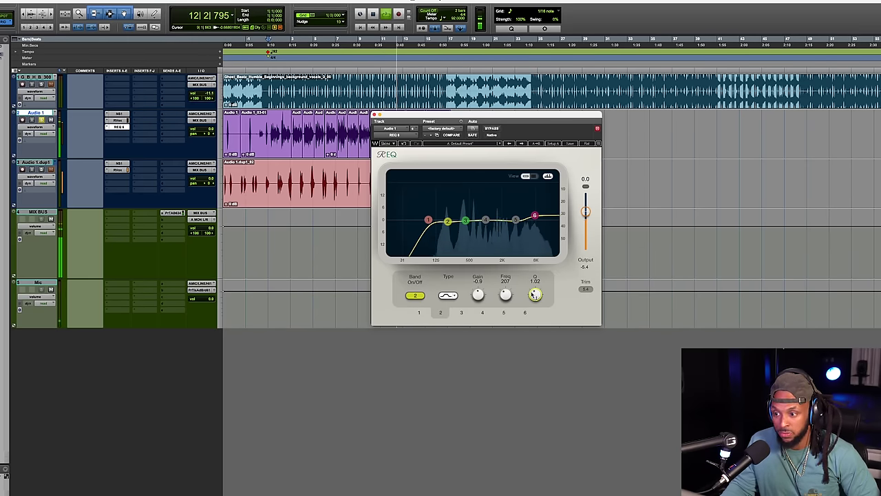
key("space")
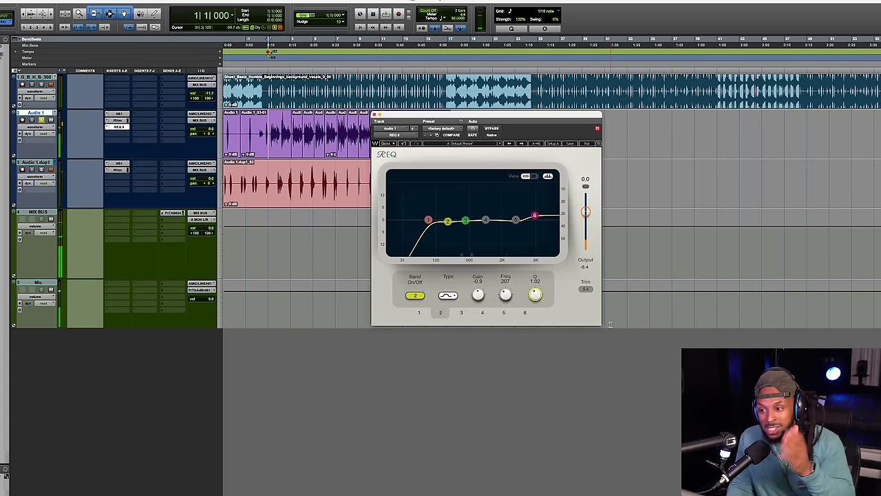
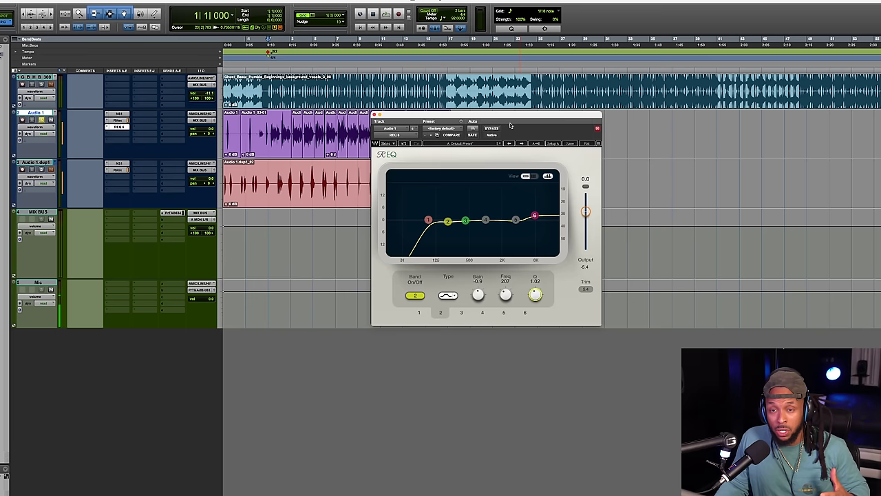
Insert the CLA-76 (mono) compressor below REQ 6 on Audio 1
left_click(112, 135)
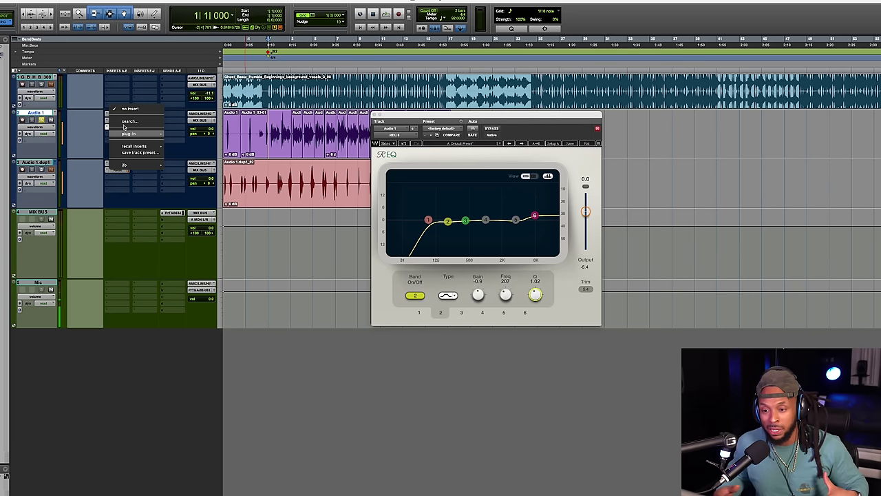
left_click(124, 127)
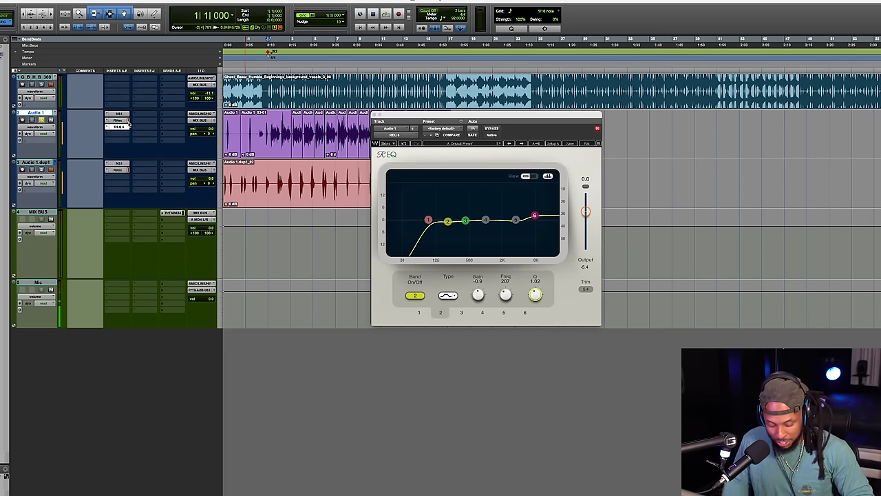
type("cla")
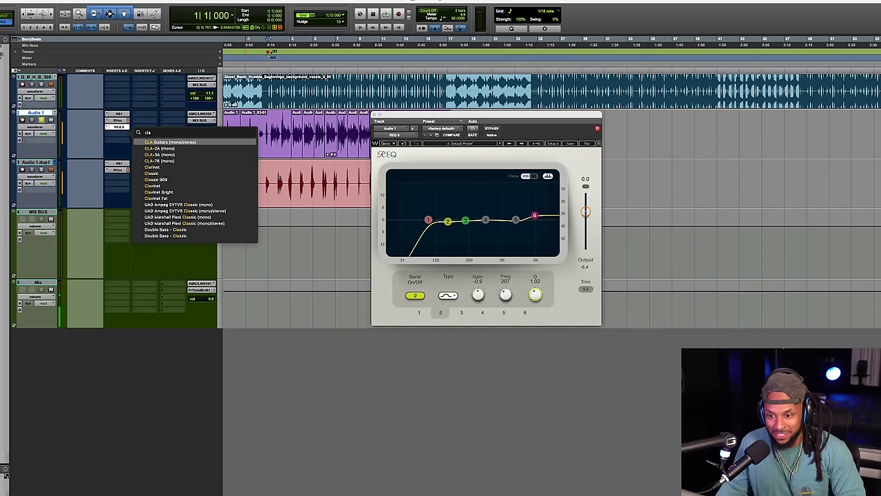
left_click(149, 161)
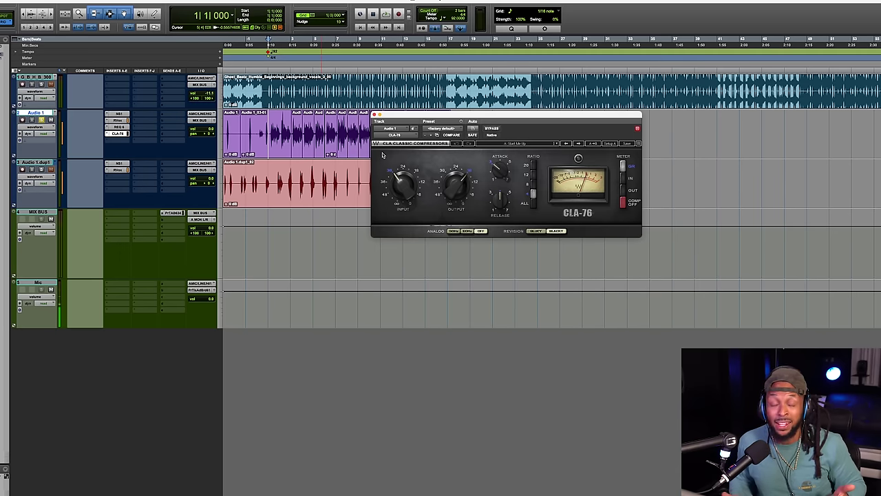
Audition Audio 1 through the CLA-76 while adjusting its attack, input and release by ear
key("space")
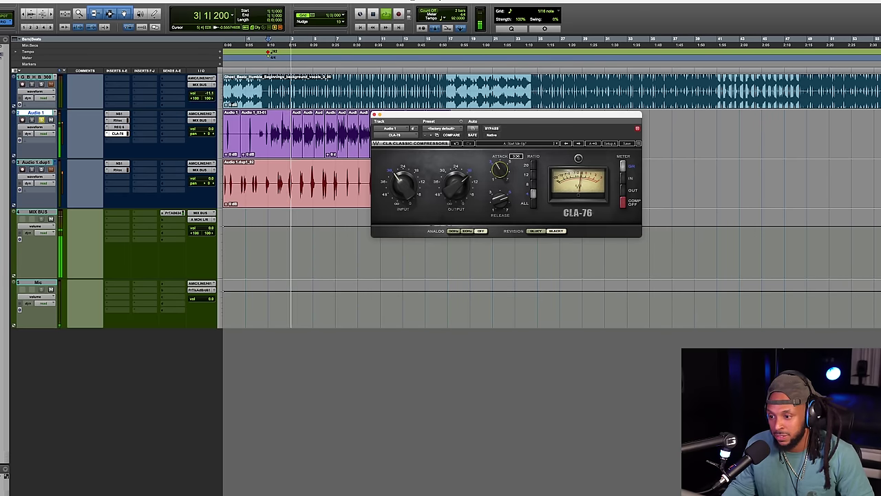
left_click_drag(496, 166, 501, 168)
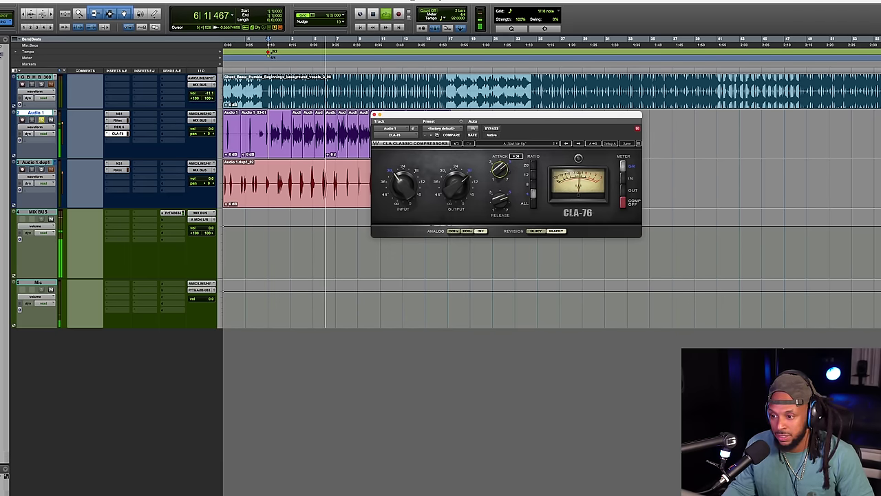
mouse_move(403, 185)
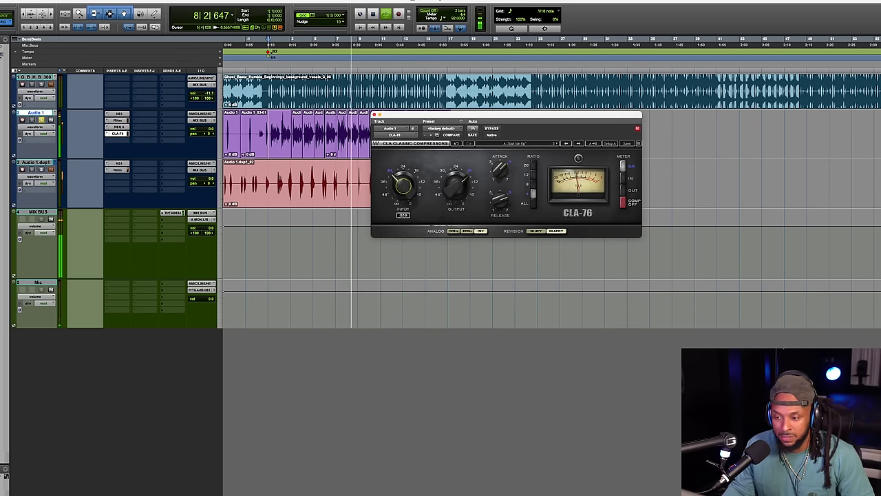
mouse_move(500, 200)
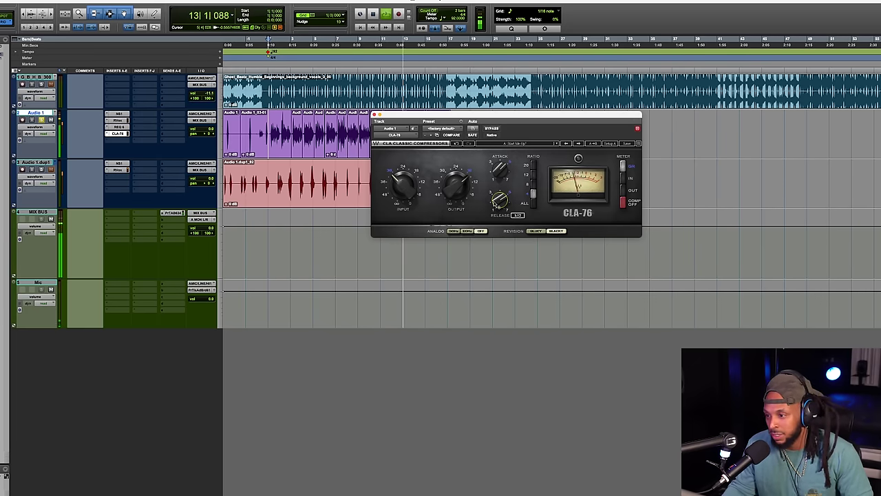
key("space")
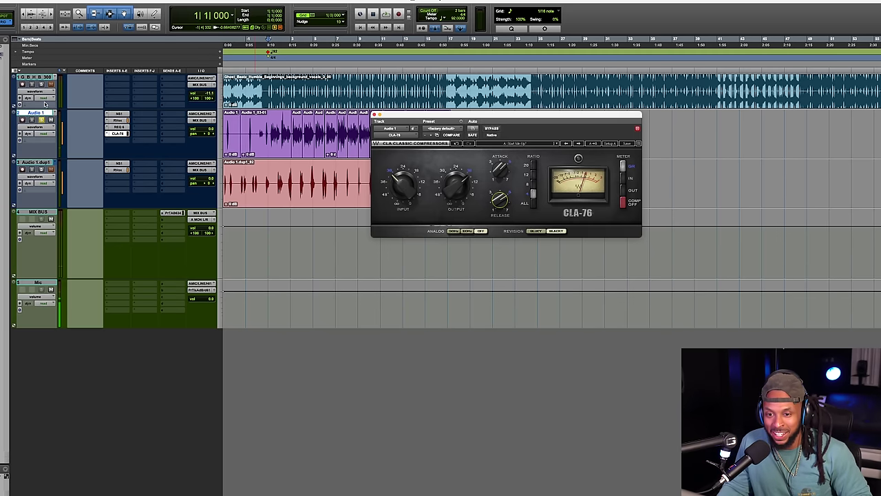
Play the soloed beat and both vocal tracks together and add Audio 1's REQ 6 below RVox on Audio 1.dup1
left_click(43, 84)
key("space")
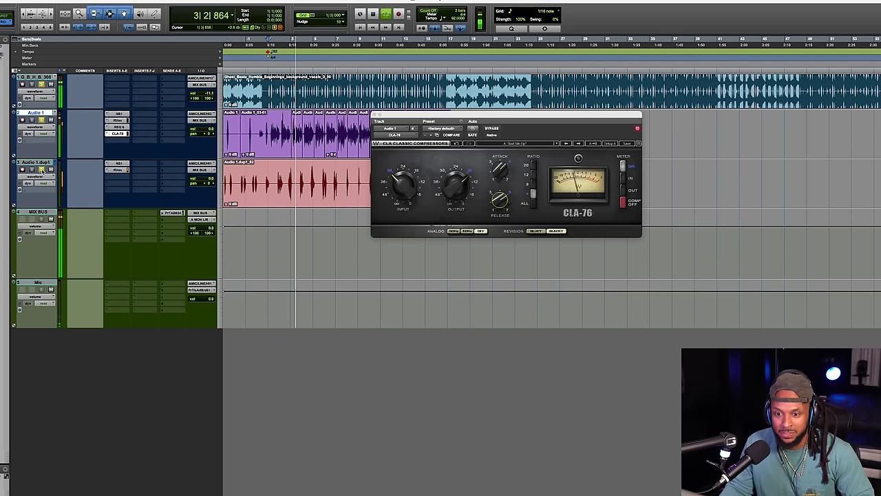
left_click(117, 177)
Narrow Audio 1.dup1 in REQ 6 with band 1 as a high-pass at 408 Hz and band 6 as a low-pass at 8294 Hz
left_click_drag(428, 219, 462, 219)
left_click(535, 215)
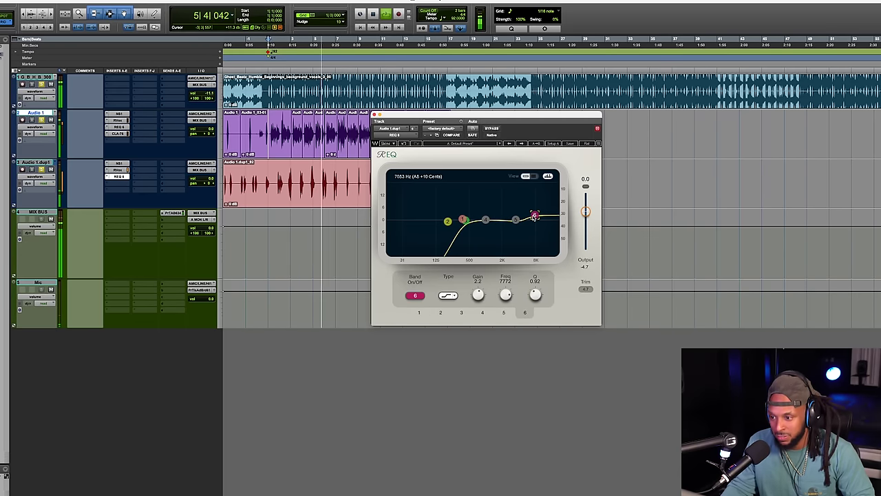
left_click_drag(535, 215, 534, 220)
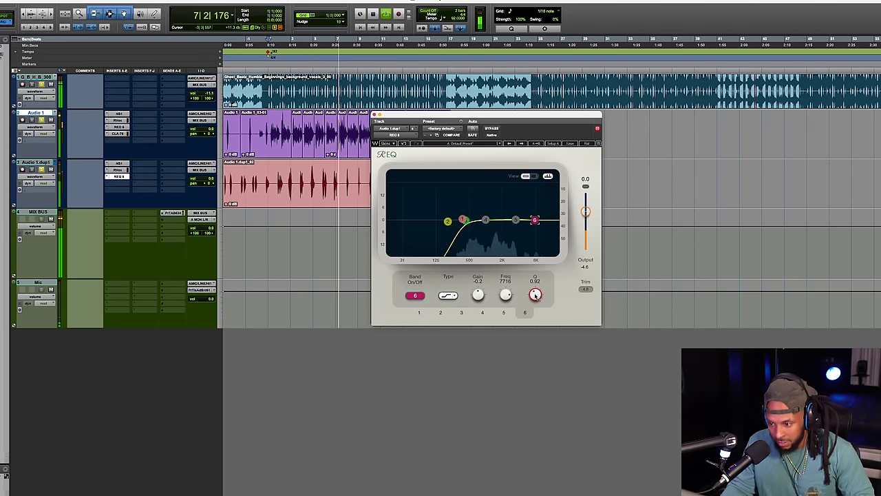
left_click(448, 296)
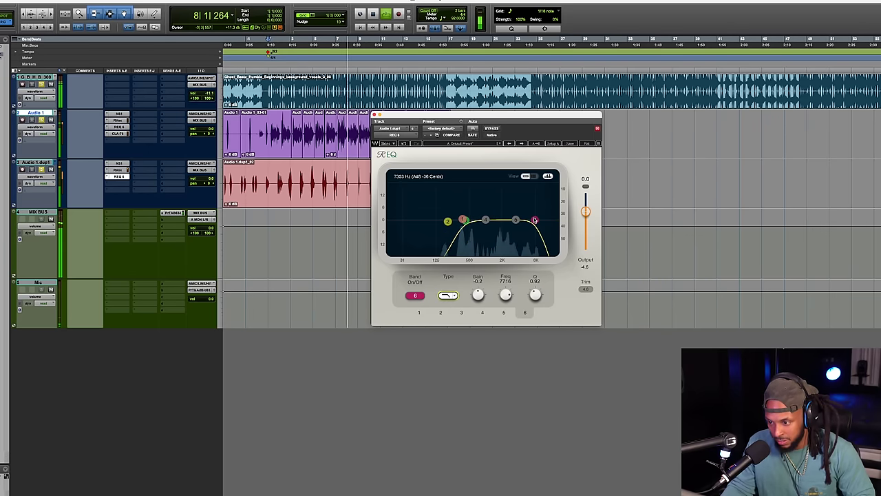
left_click(464, 219)
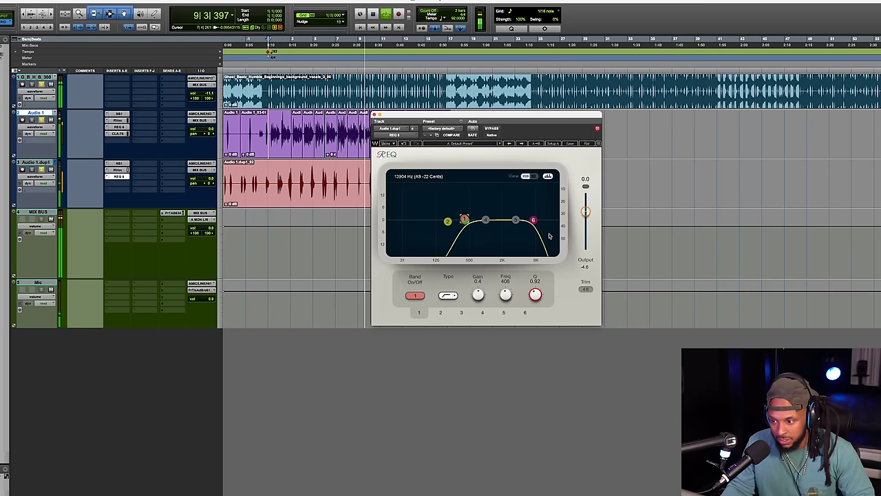
left_click_drag(533, 220, 536, 221)
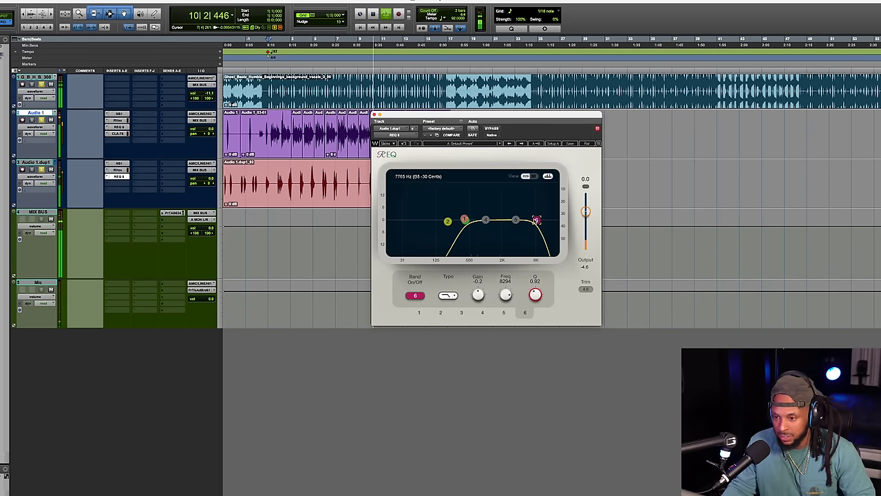
Close the REQ 6 window and lower the volume of Audio 1.dup1 to -6.6 dB
left_click(374, 114)
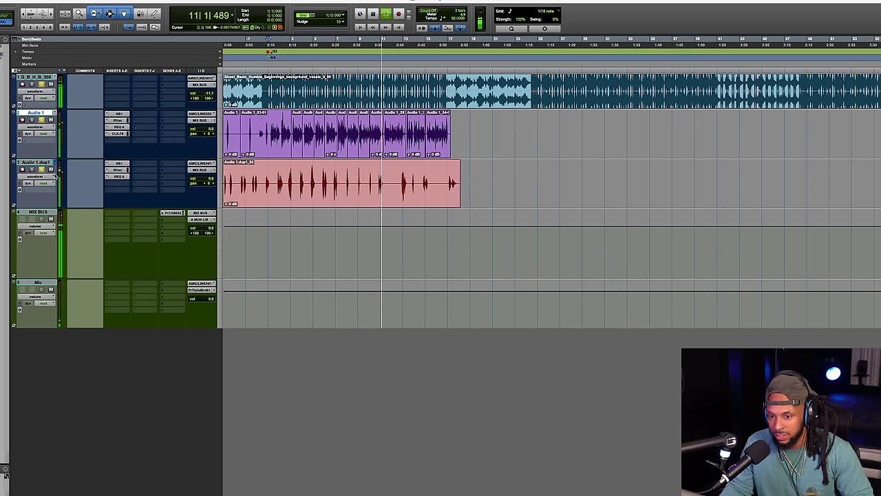
left_click_drag(210, 178, 210, 182)
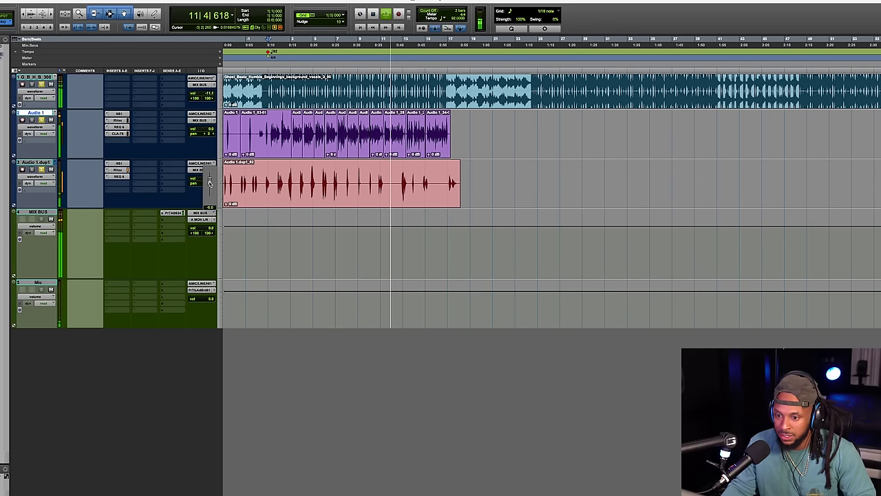
left_click_drag(210, 184, 207, 183)
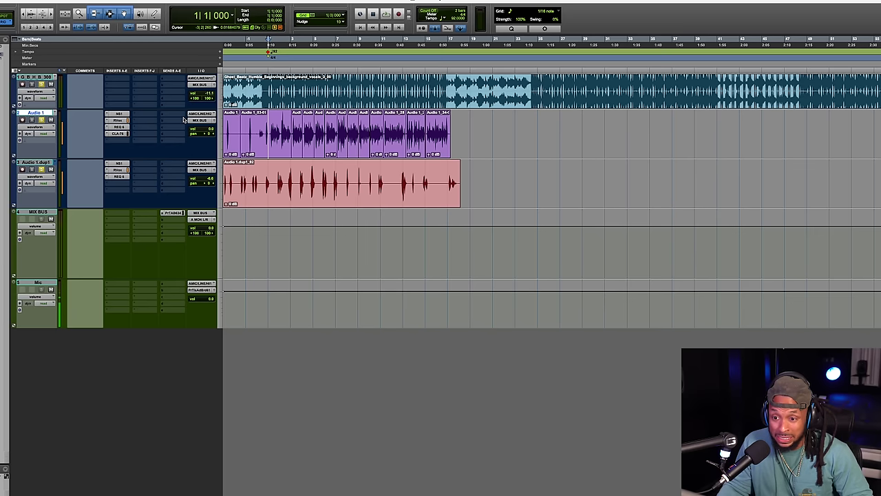
left_click(184, 120)
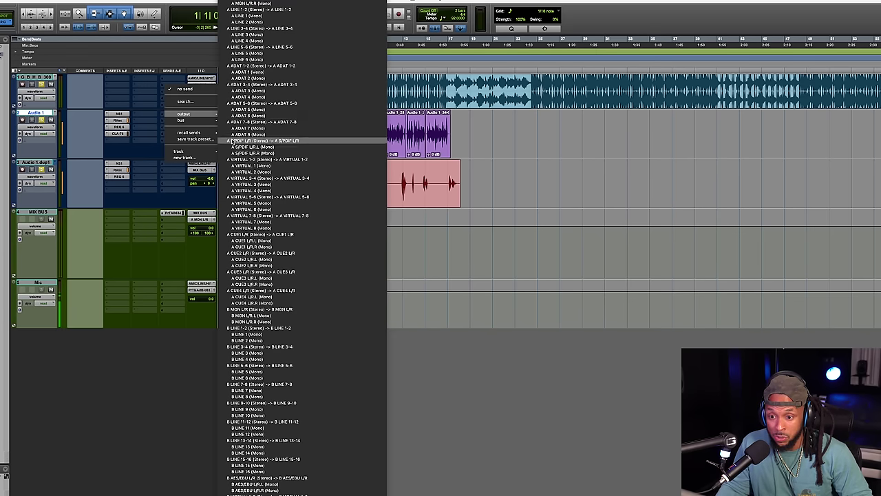
left_click(189, 157)
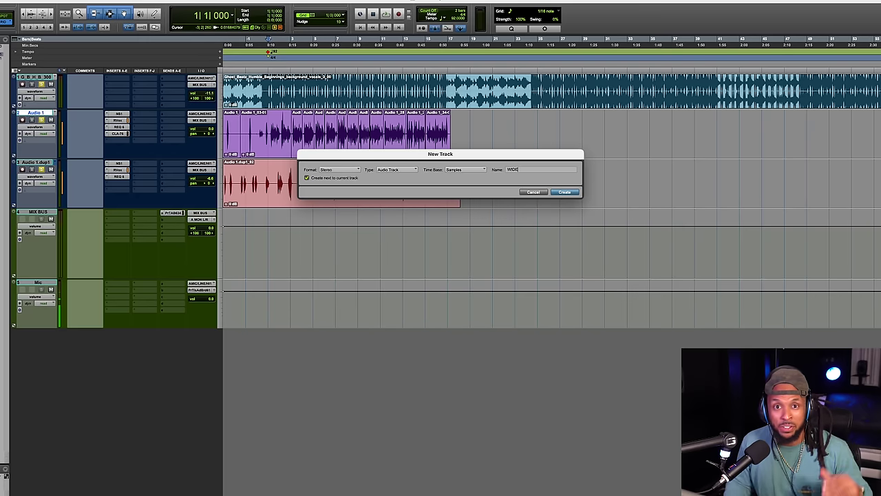
key("Return")
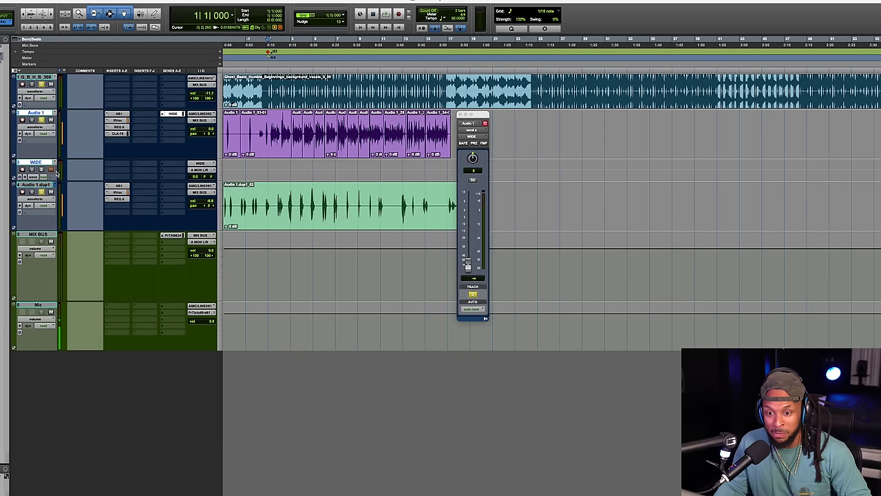
right_click(44, 164)
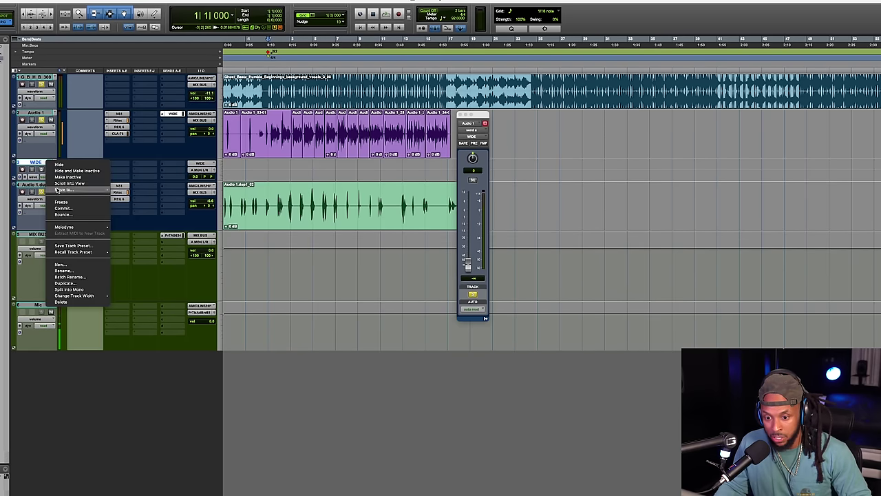
left_click(93, 303)
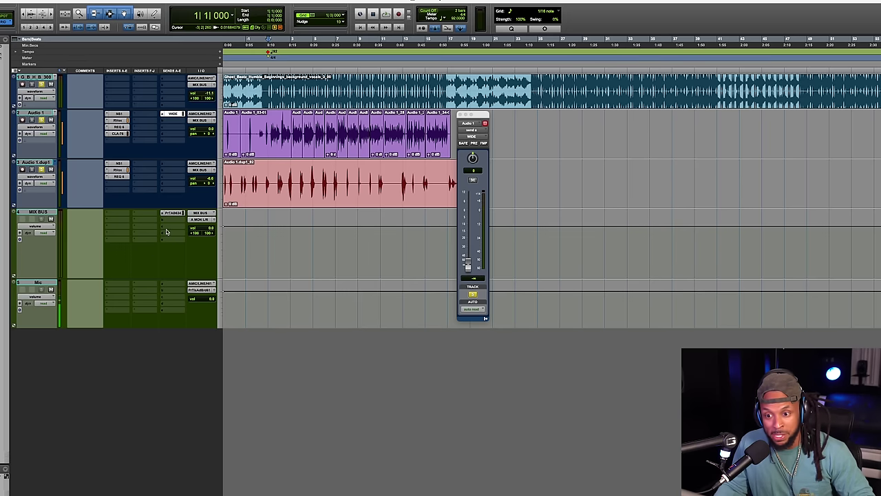
Route Audio 1's first send to a new stereo Aux Input track named WIDER and place that track below Audio 1.dup1
left_click(162, 116)
mouse_move(198, 114)
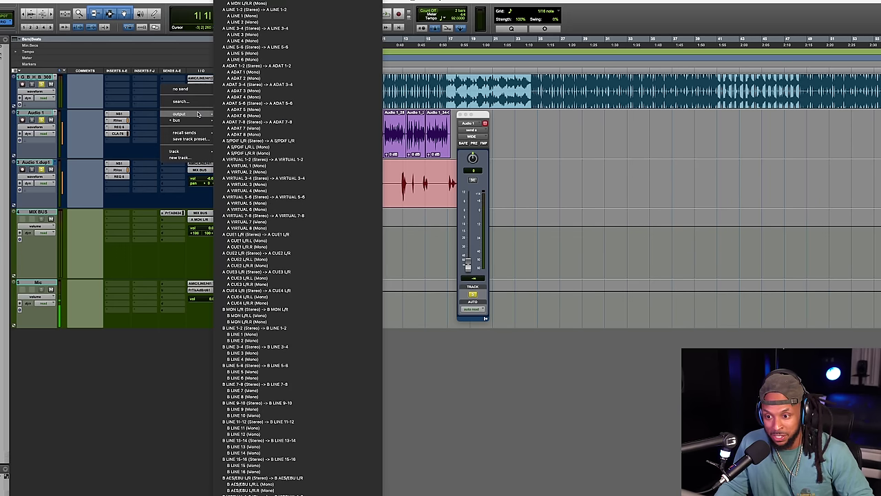
left_click(180, 157)
left_click(346, 171)
left_click(345, 170)
left_click(396, 169)
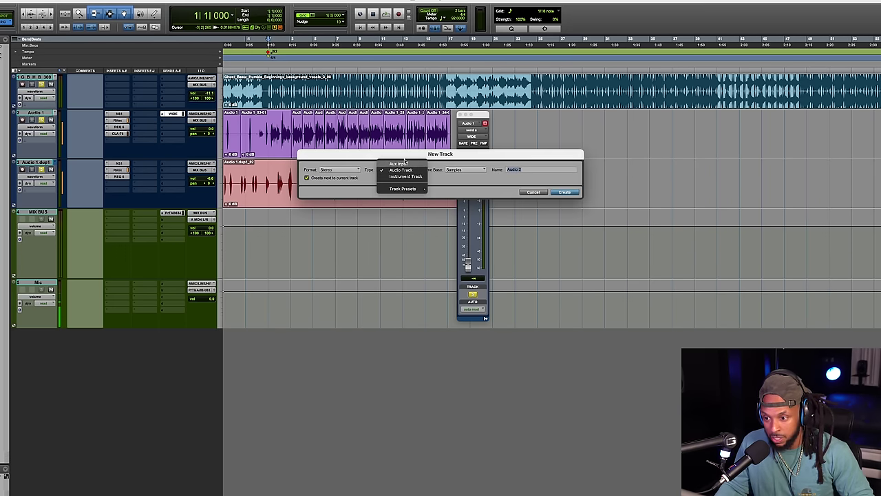
left_click(394, 176)
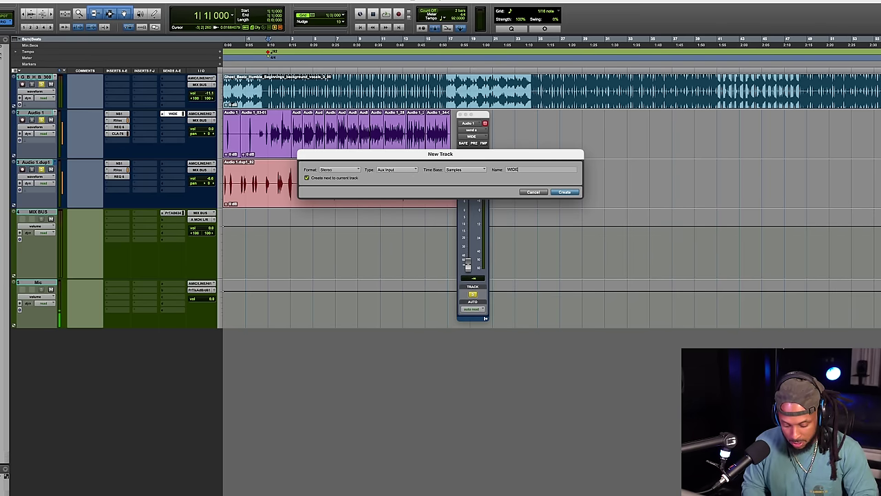
key("Return")
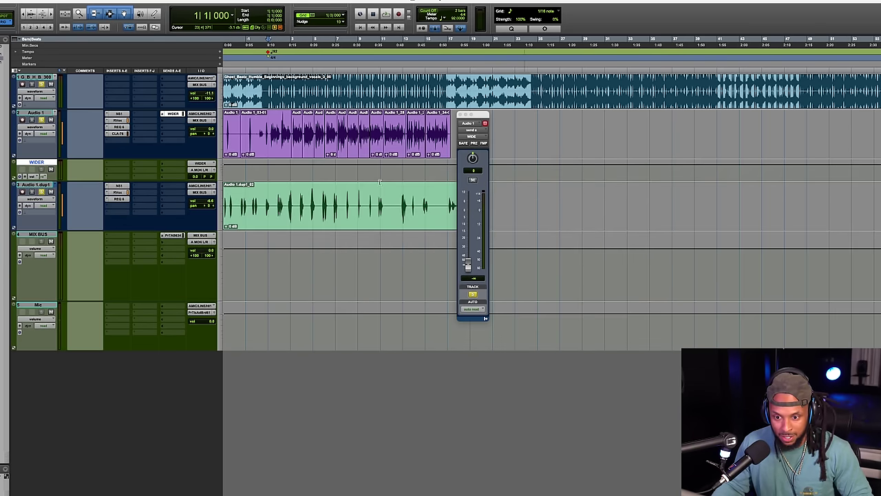
left_click_drag(38, 163, 49, 245)
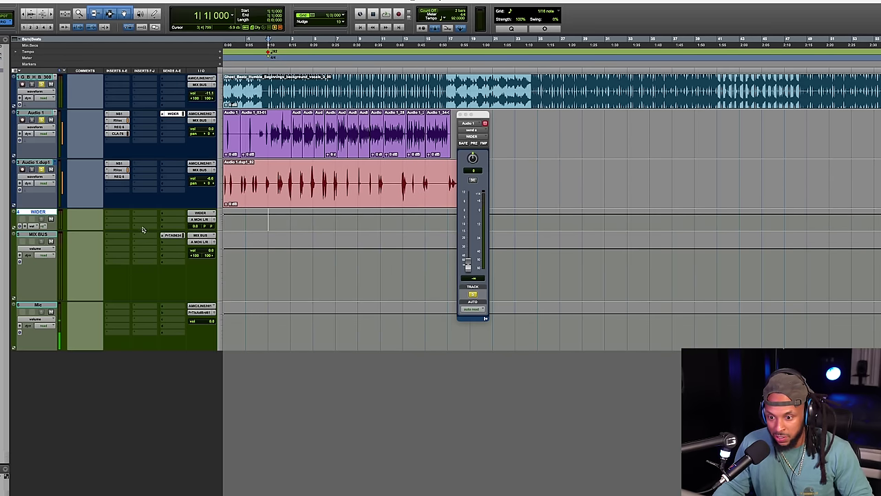
Insert the Doubler2 (stereo) plug-in on the WIDER track and shift its window aside
left_click(114, 220)
mouse_move(145, 220)
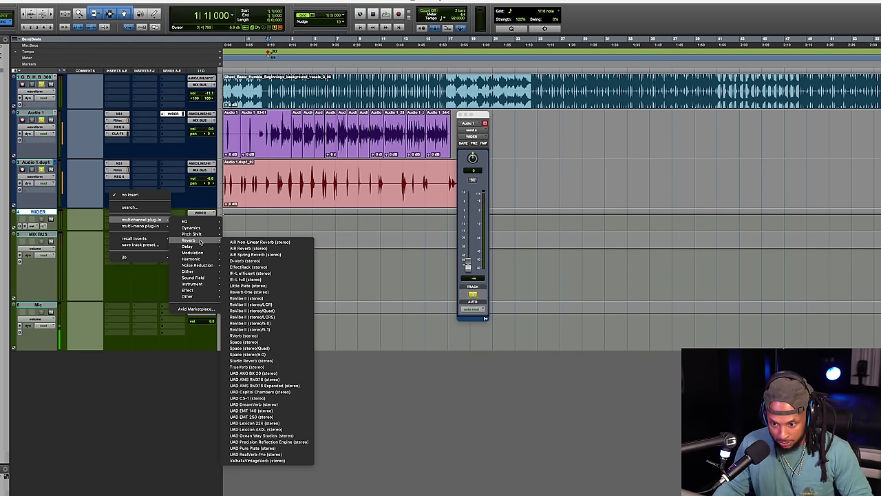
left_click(141, 210)
type("double")
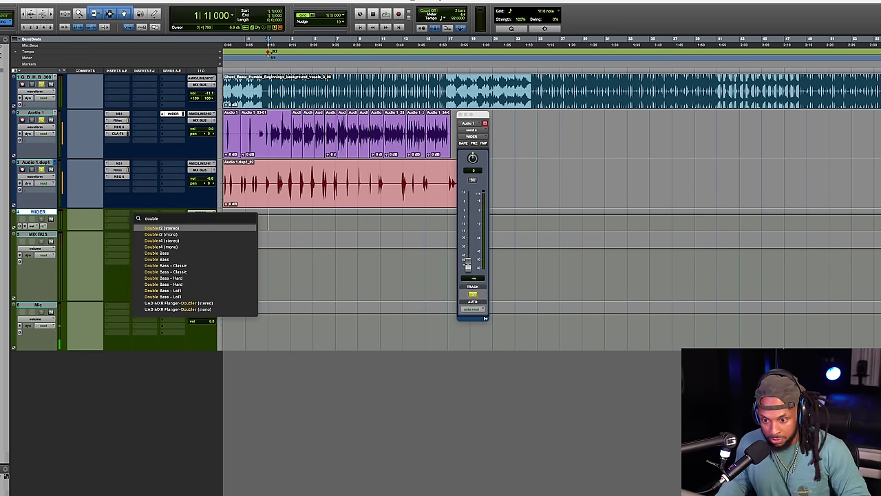
key("Return")
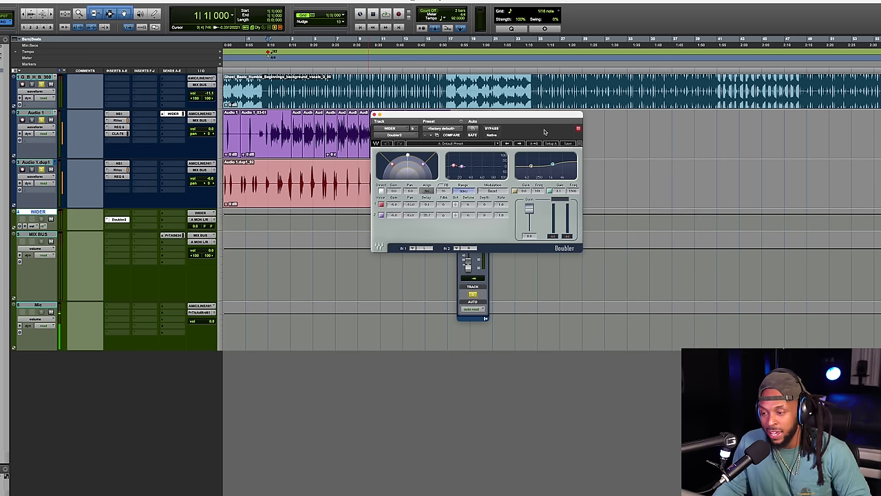
left_click_drag(547, 121, 488, 162)
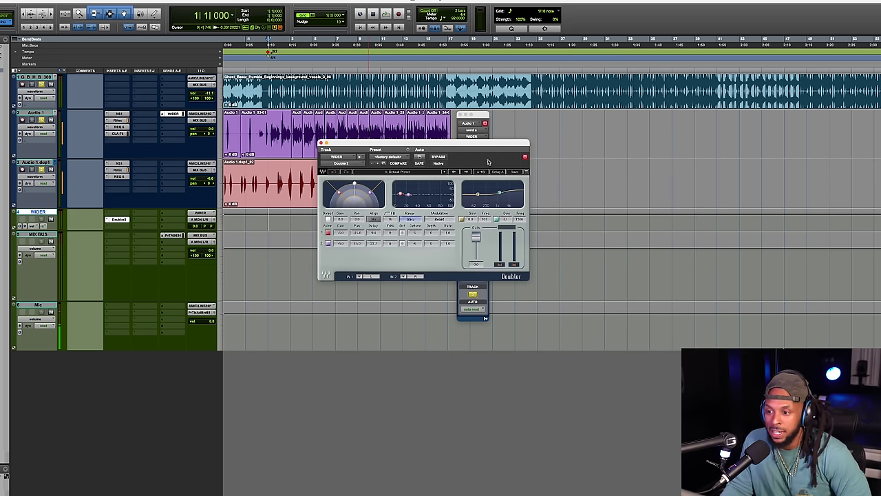
Load the Basic Doubler preset in Doubler2, switch off the direct signal, and clear the window away from the send fader
left_click(386, 175)
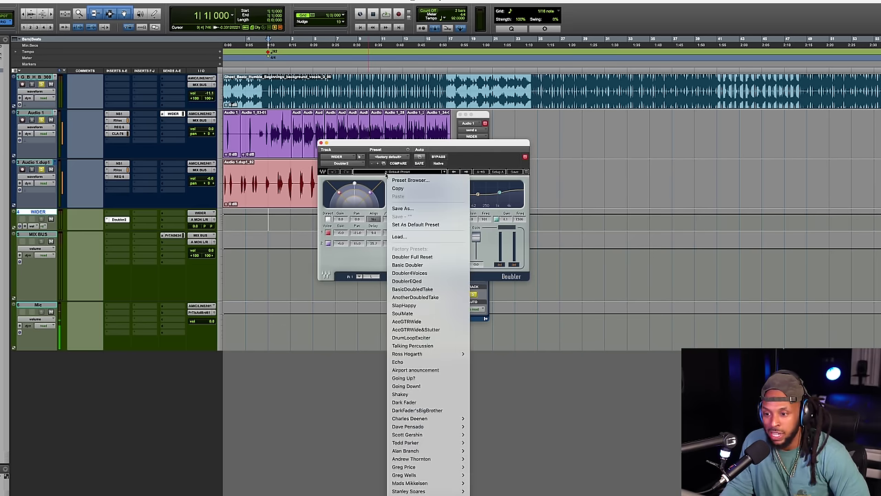
left_click(408, 264)
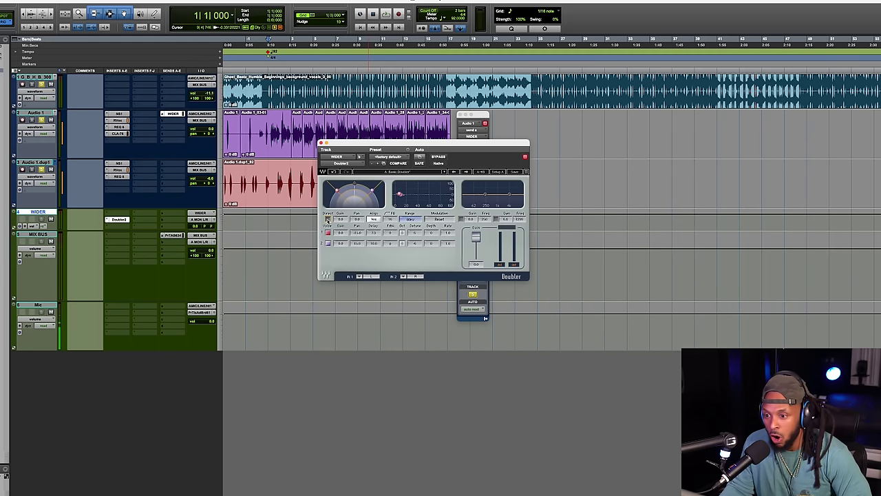
left_click_drag(374, 144, 359, 236)
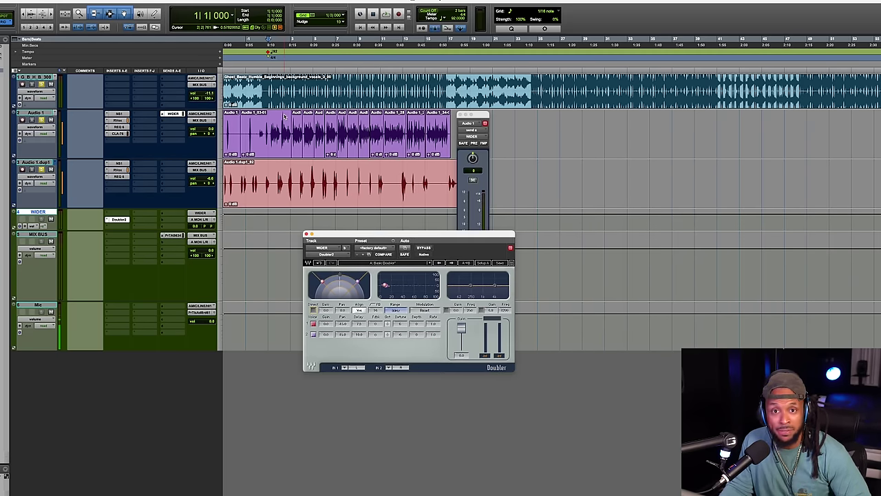
left_click_drag(493, 233, 433, 254)
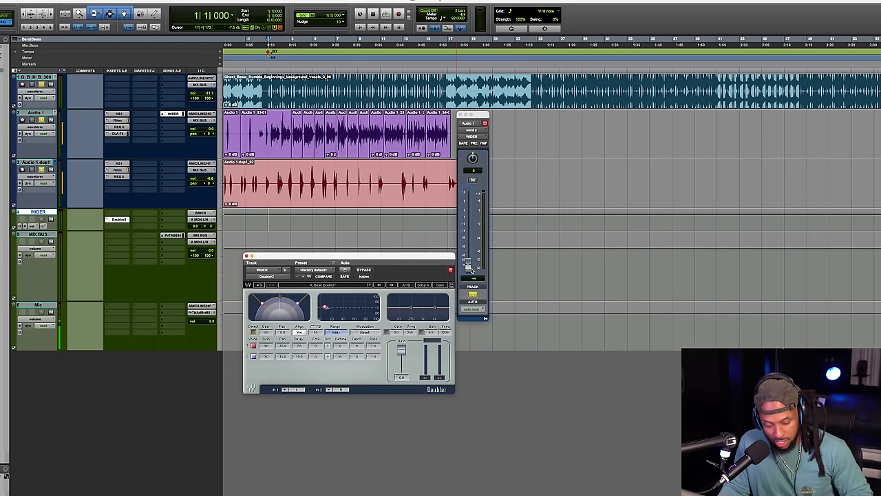
Set Audio 1's WIDER send to 0.0 dB and play the mix from bar 1 with the Doubler2 window open beside the send fader
left_click(471, 268, "alt")
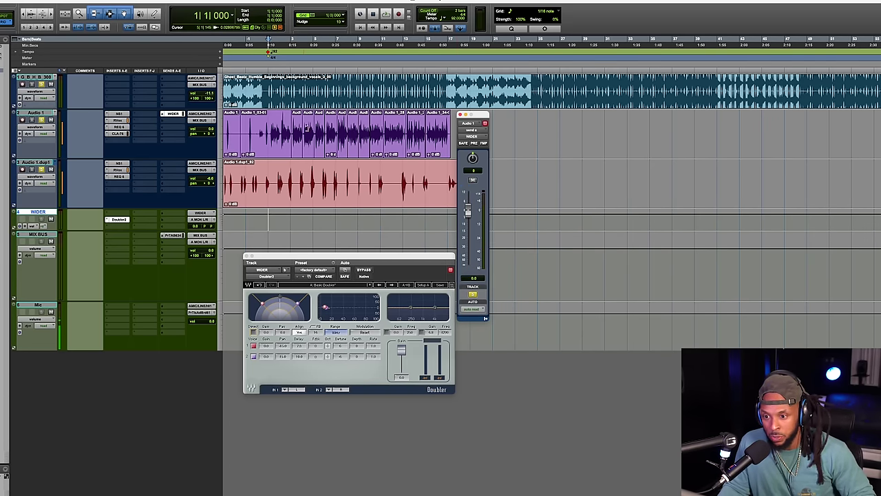
left_click(269, 116)
key("space")
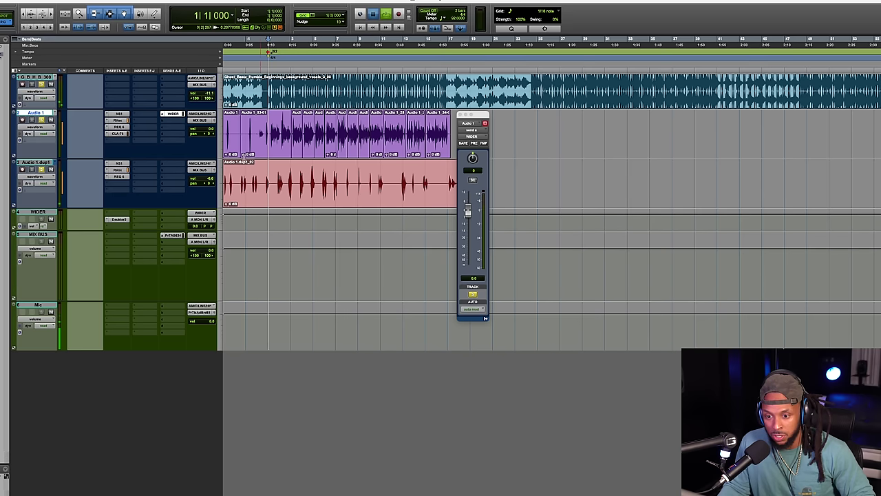
left_click(126, 219)
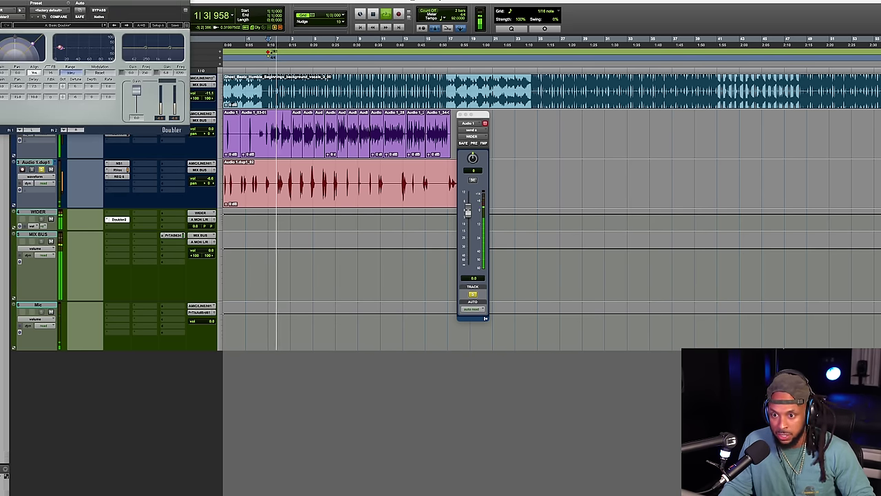
left_click_drag(106, 1, 656, 196)
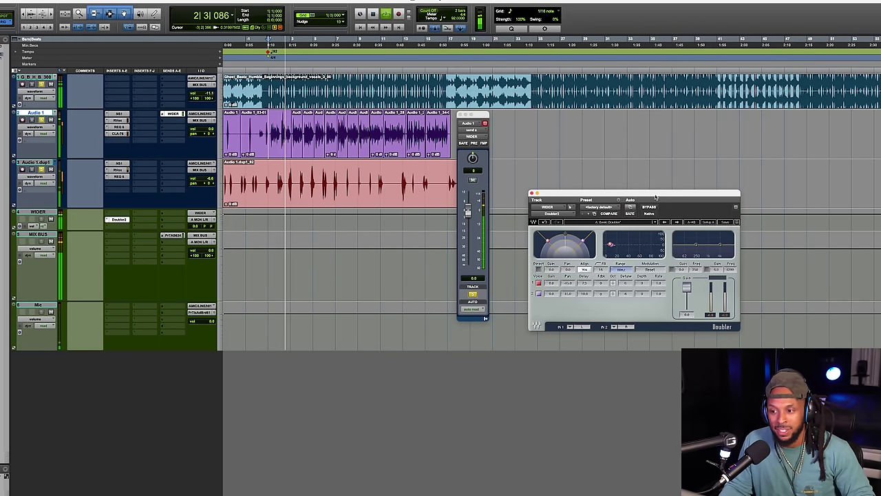
key("space")
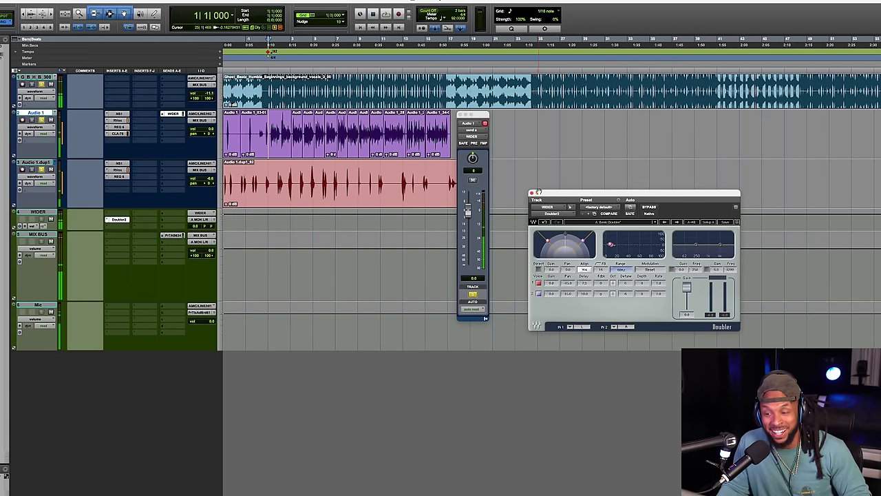
Play the mix again while lowering Audio 1's WIDER send to -28.1 dB
key("space")
left_click_drag(467, 215, 469, 252)
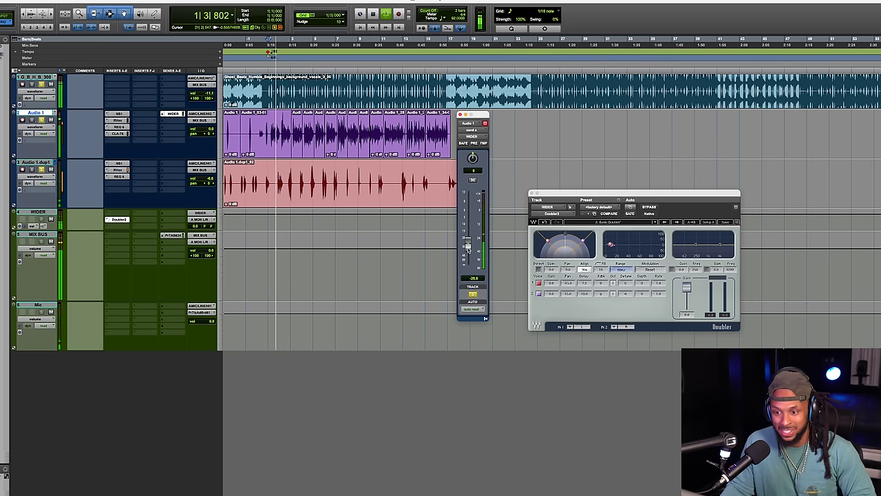
key("space")
Route the WIDER track's output to the MIX BUS track
left_click(198, 219)
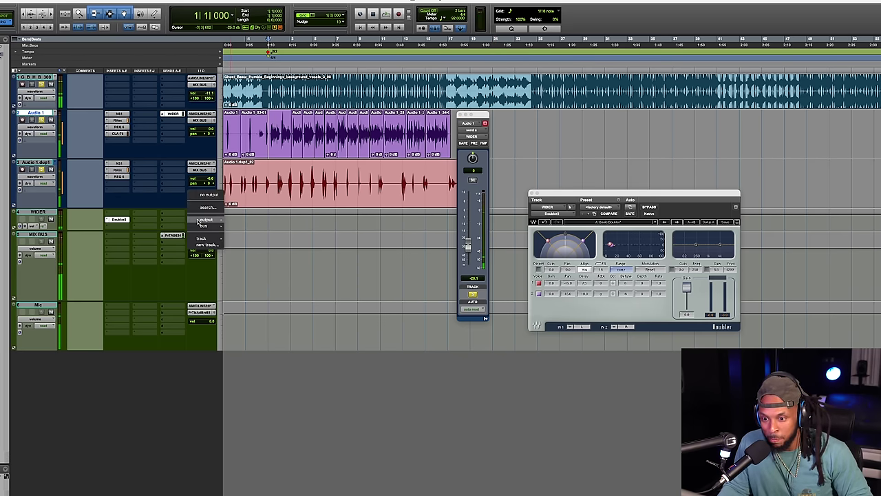
mouse_move(206, 219)
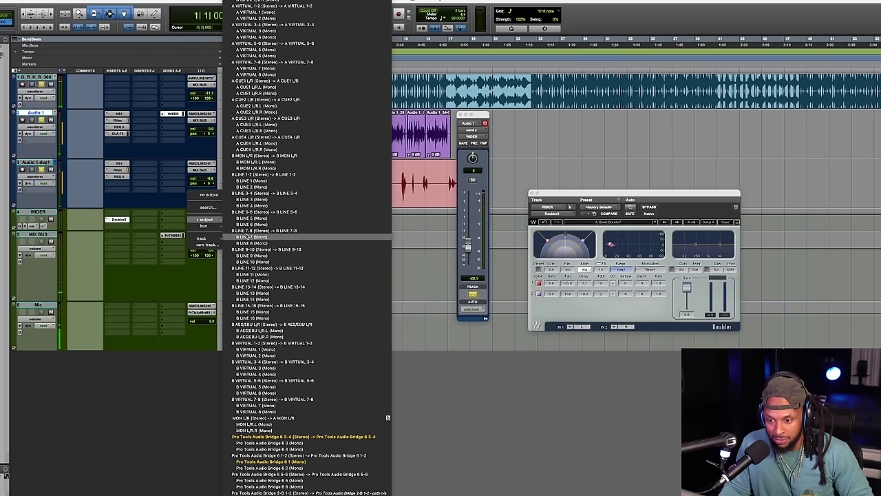
mouse_move(203, 238)
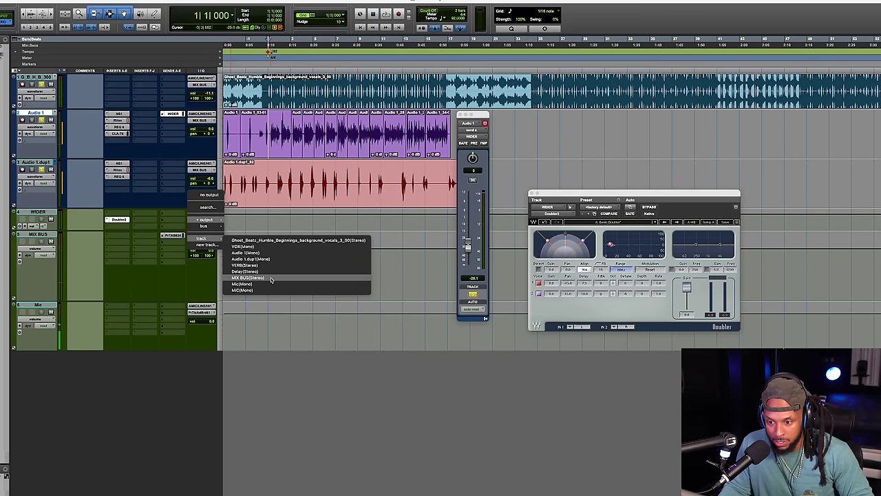
left_click(272, 290)
Play the mix and balance Audio 1's WIDER send by ear, settling at -19.8 dB
key("space")
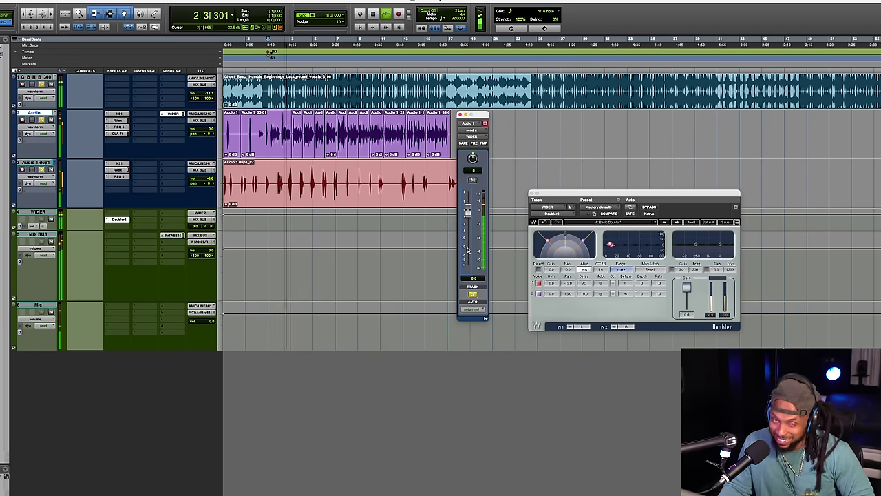
left_click_drag(467, 213, 470, 241)
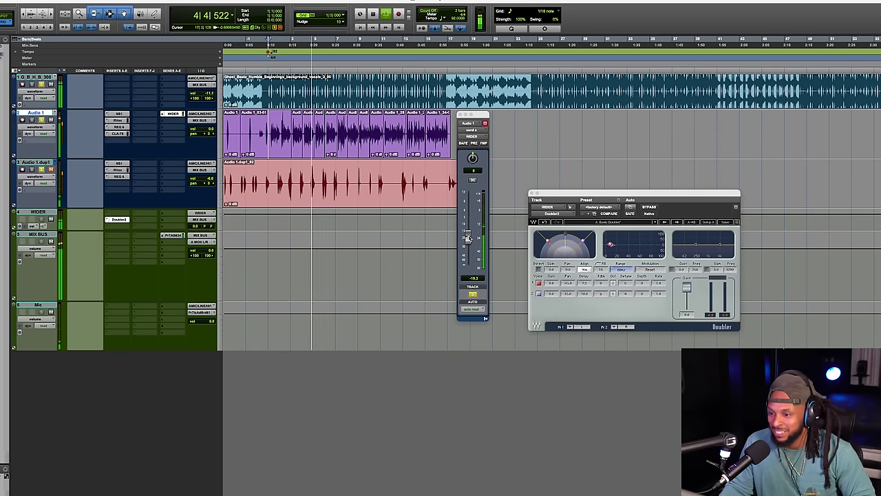
left_click_drag(468, 237, 468, 241)
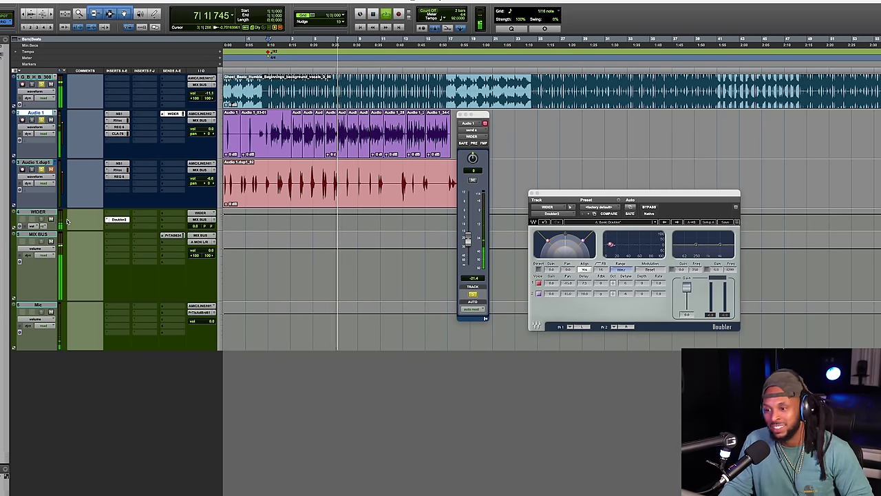
left_click_drag(468, 242, 468, 238)
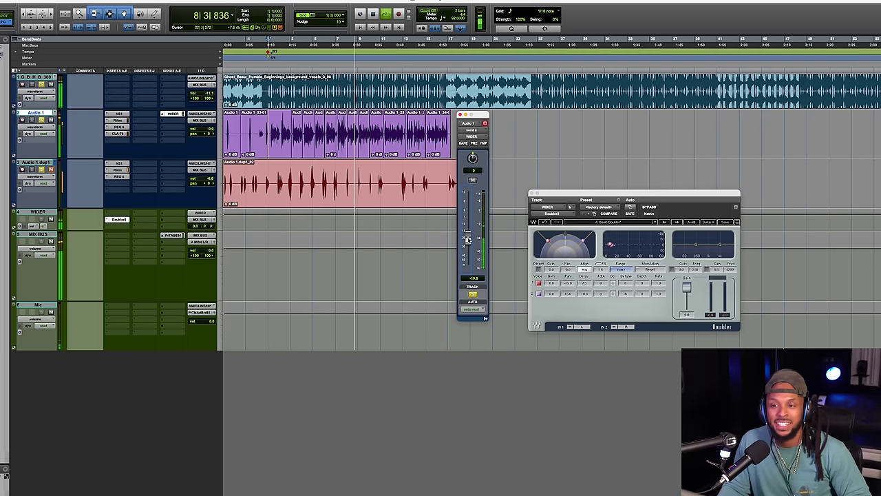
key("space")
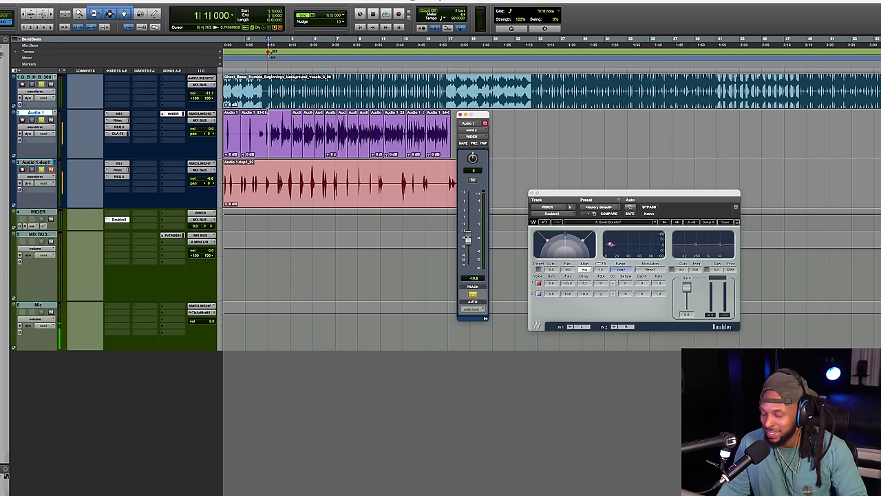
Route Audio 1's second send to a new stereo Aux Input track named REVERB and place that track below Audio 1.dup1
left_click(176, 121)
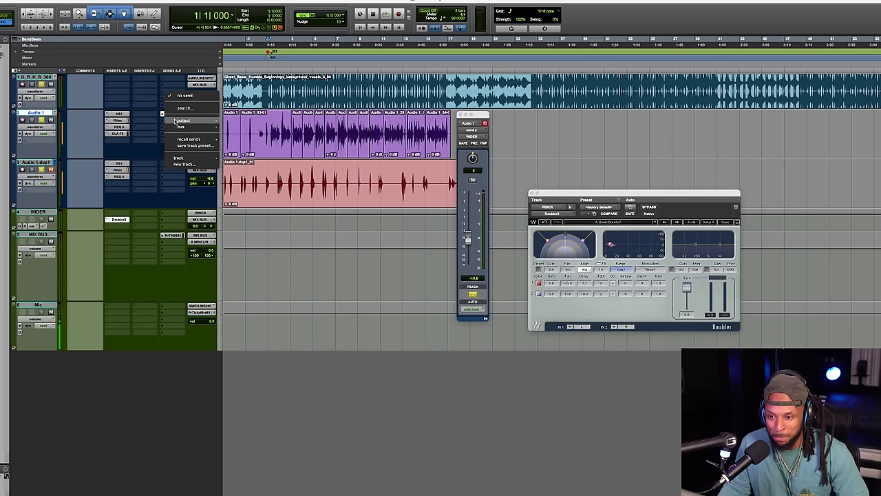
mouse_move(205, 121)
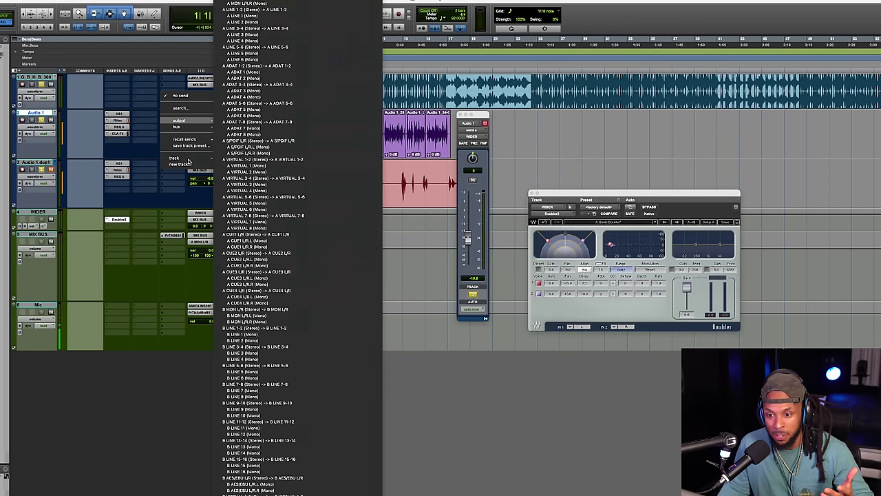
left_click(183, 164)
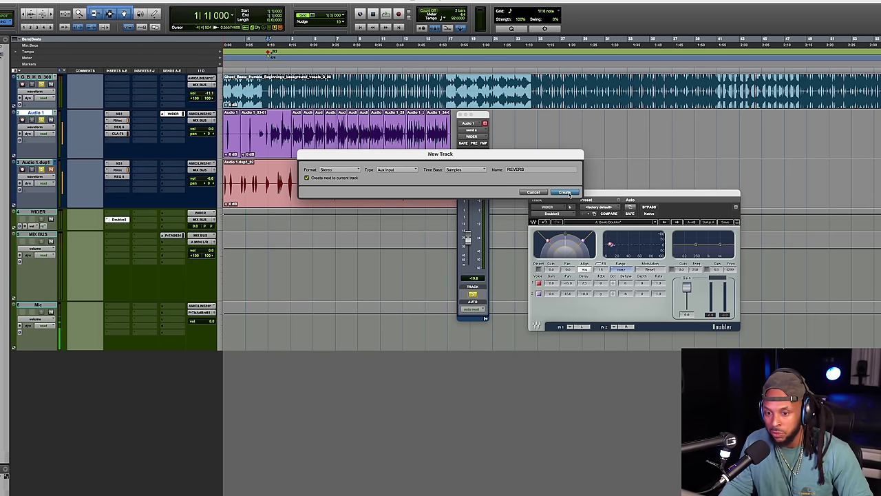
left_click(565, 192)
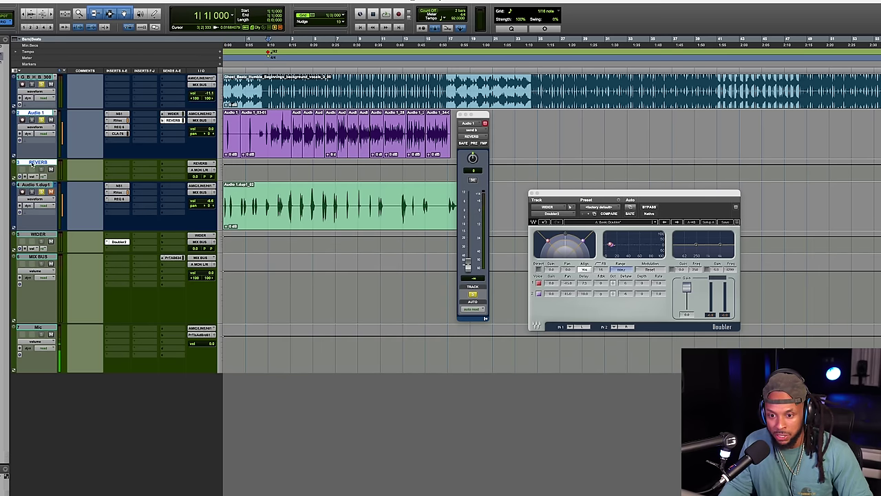
left_click_drag(32, 163, 39, 225)
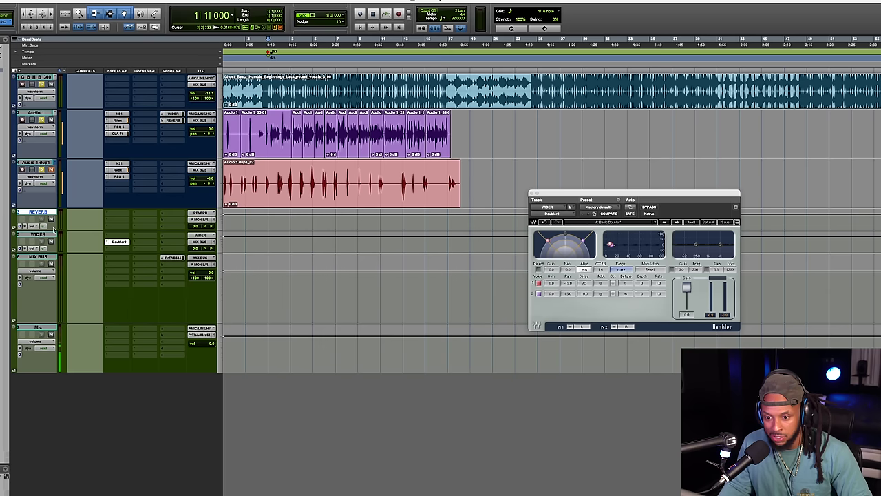
Route the REVERB track's output to the MIX BUS track
left_click(201, 219)
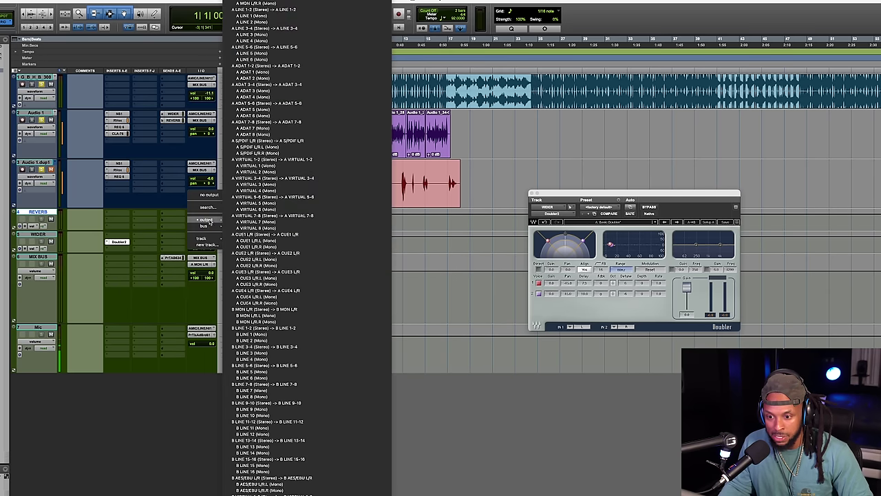
mouse_move(202, 241)
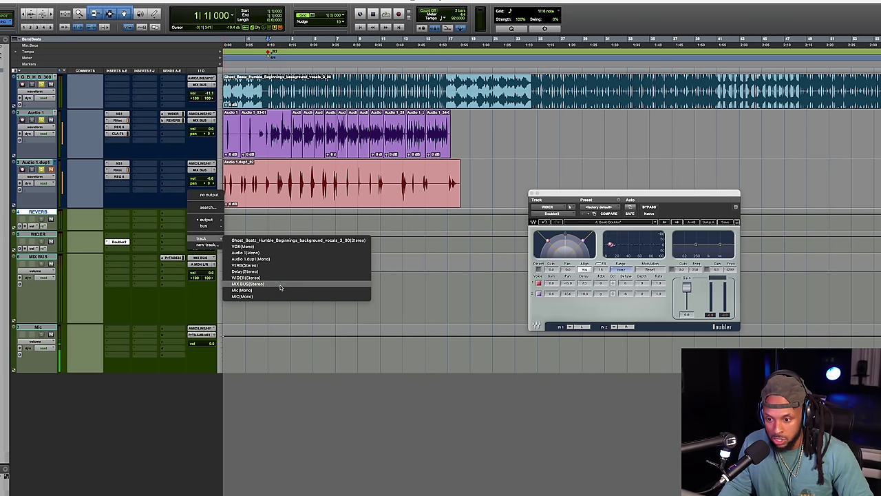
left_click(280, 288)
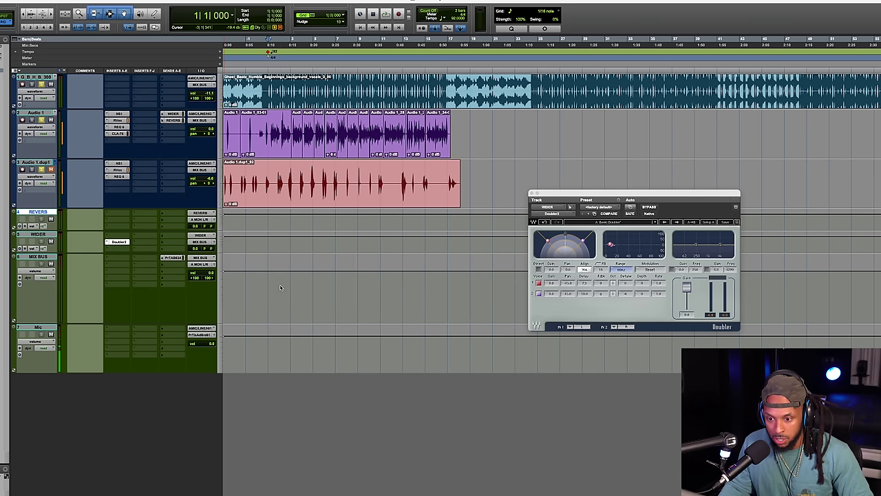
Insert the RVerb plug-in in the first insert slot of the REVERB track
left_click(115, 216)
left_click(124, 203)
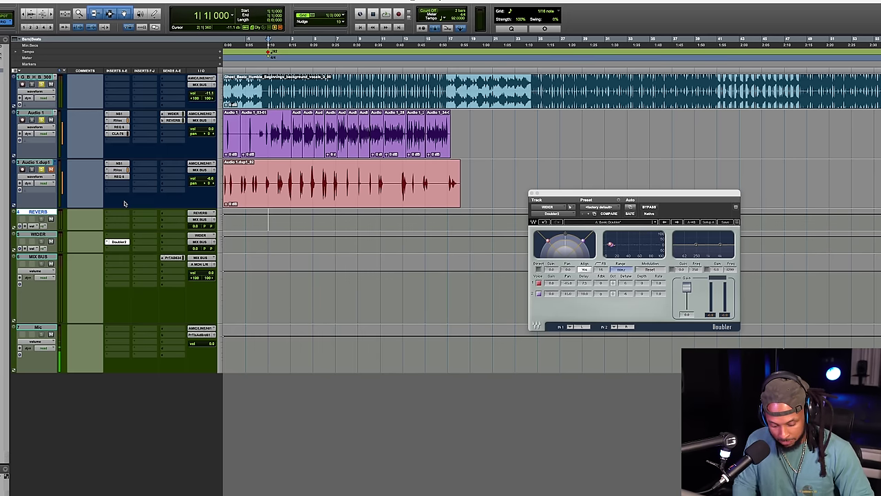
left_click(124, 203)
type("rverb")
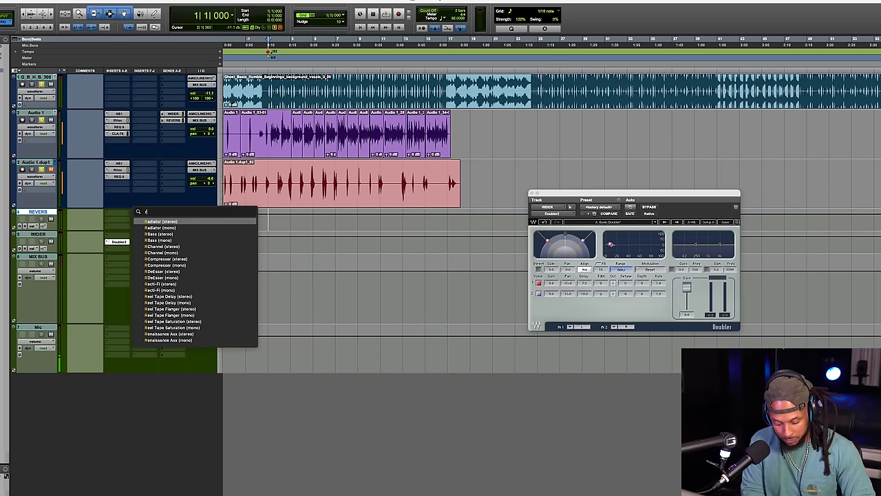
key("Escape")
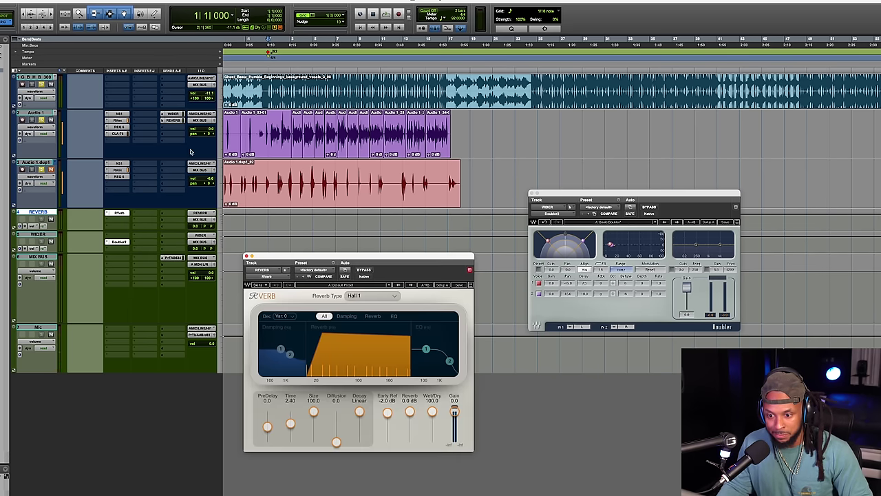
Load the Medium Dark Plate factory preset in RVerb on the REVERB track
left_click_drag(367, 255, 322, 240)
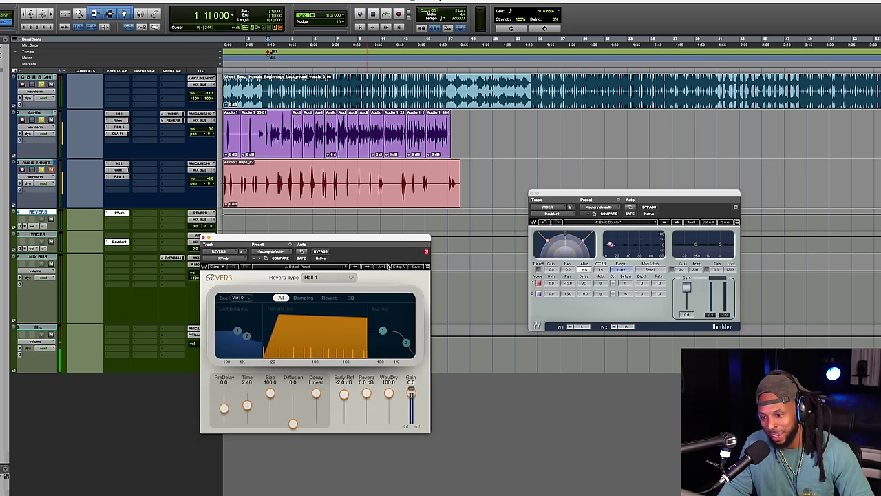
left_click(337, 270)
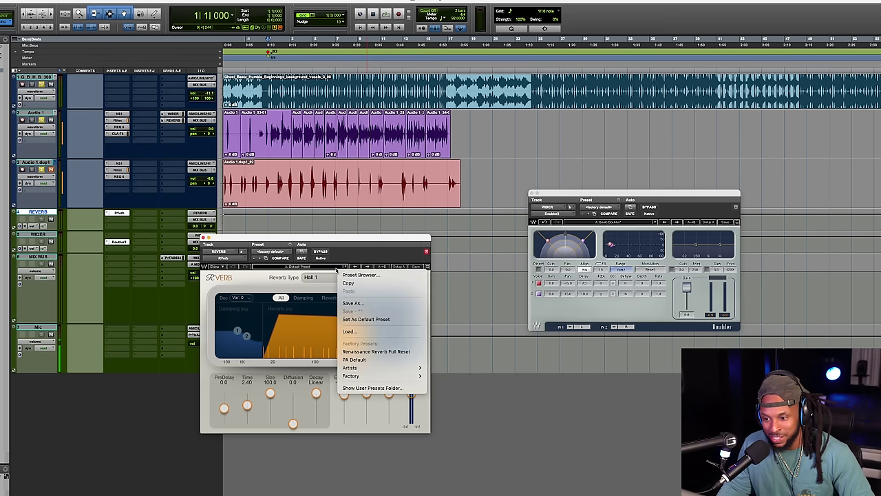
left_click(346, 257)
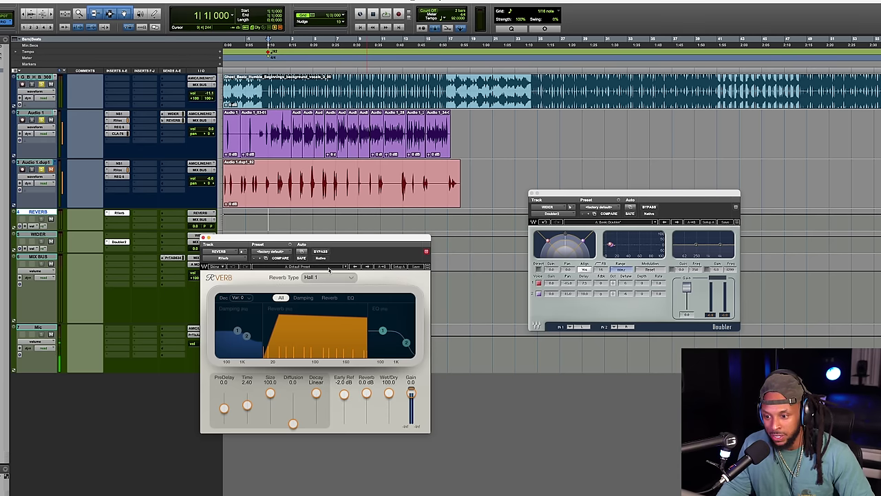
left_click(330, 269)
mouse_move(413, 369)
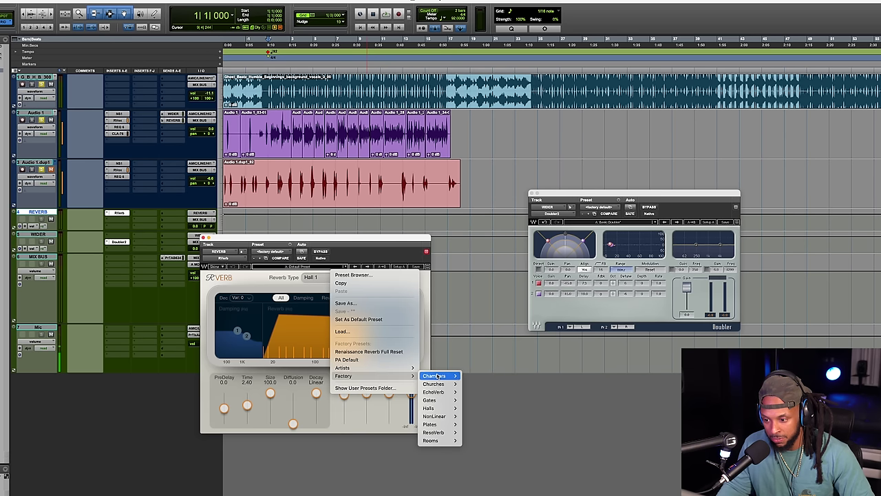
mouse_move(448, 425)
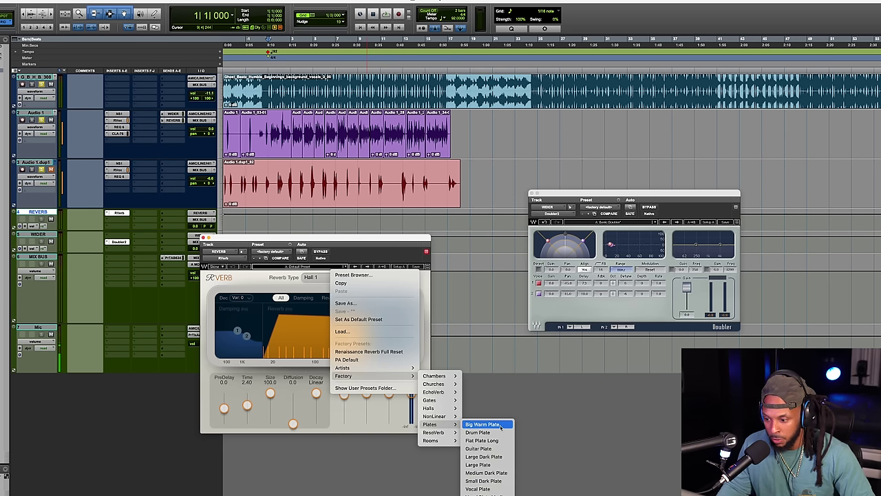
left_click(503, 473)
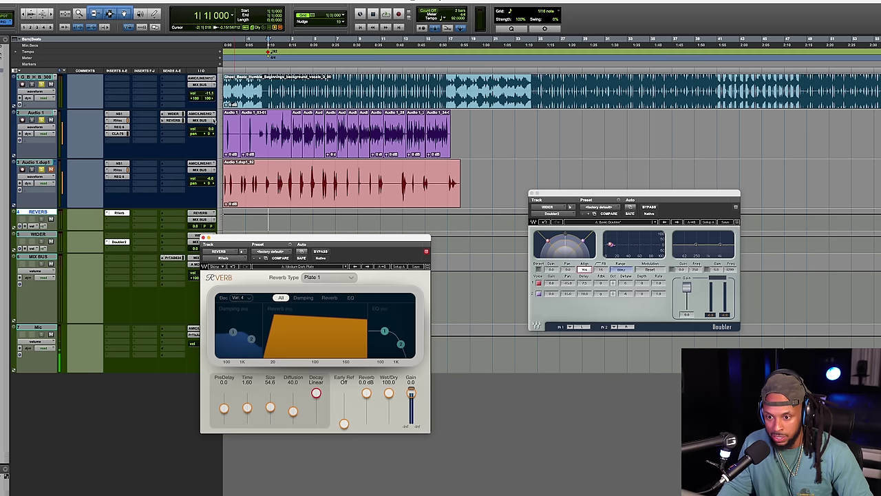
Open Audio 1's REVERB send, play the mix and set the send level by ear to about -6.8 dB
left_click(175, 120)
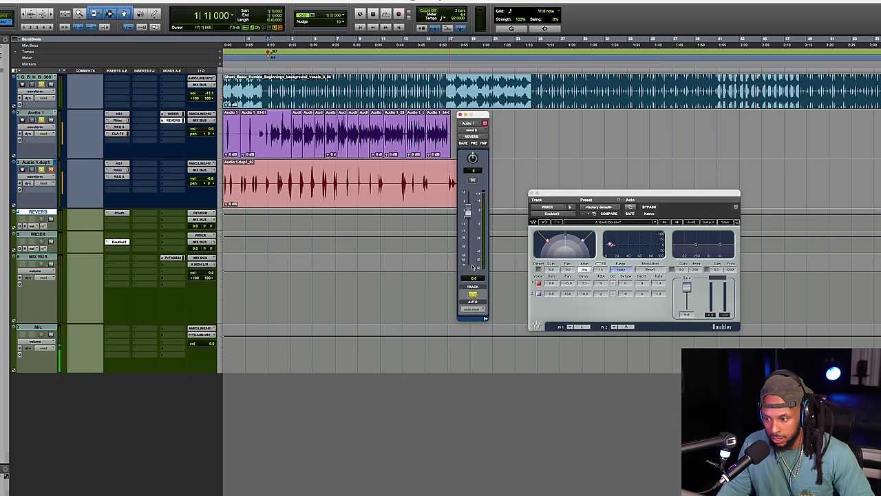
key("space")
mouse_move(468, 219)
left_mouse_down()
mouse_move(467, 233)
mouse_move(468, 221)
left_mouse_up()
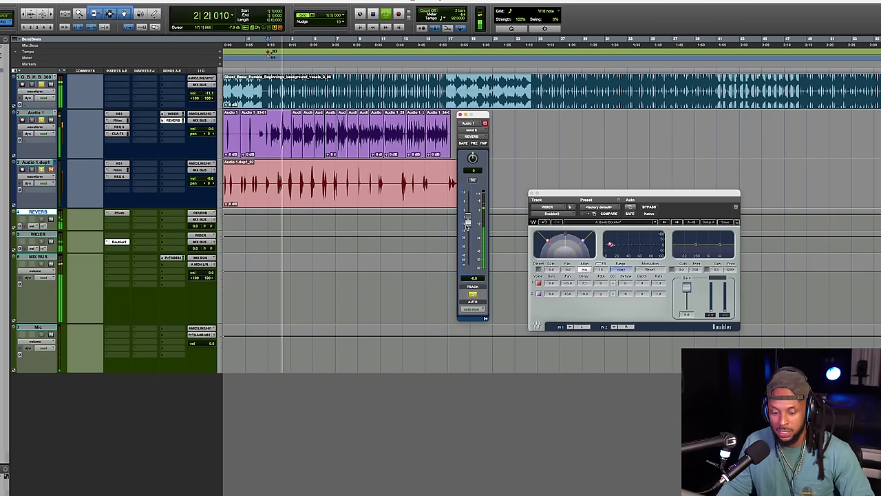
Fine-tune RVerb during playback, setting the Reverb level to -1.1 dB, PreDelay to 6.1 and Decay to 2.88
left_click(119, 214)
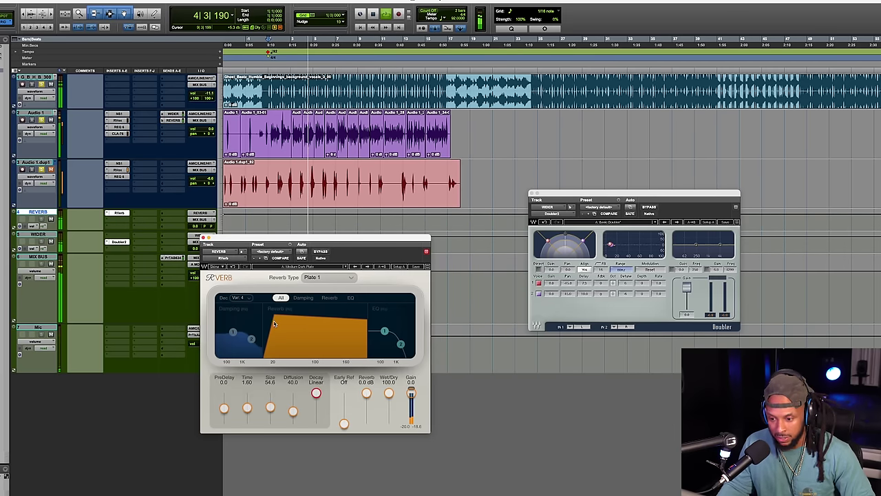
left_click_drag(366, 393, 366, 395)
left_click_drag(224, 412, 224, 407)
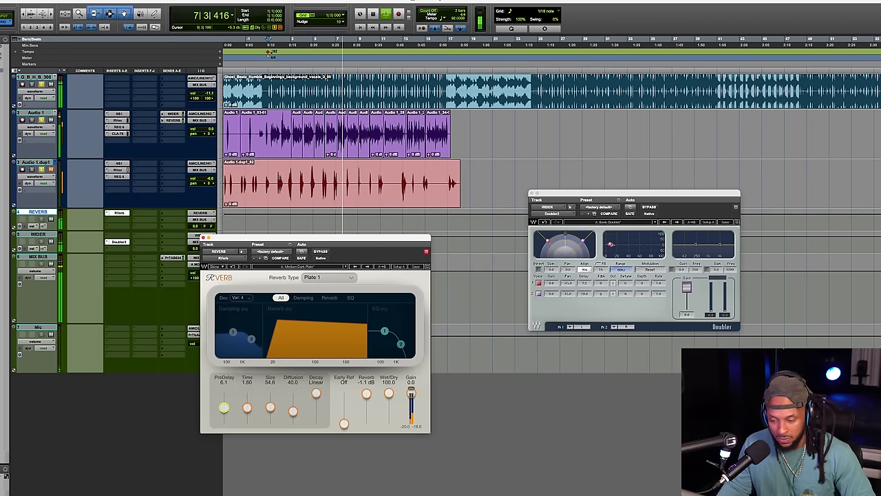
left_click_drag(316, 393, 316, 398)
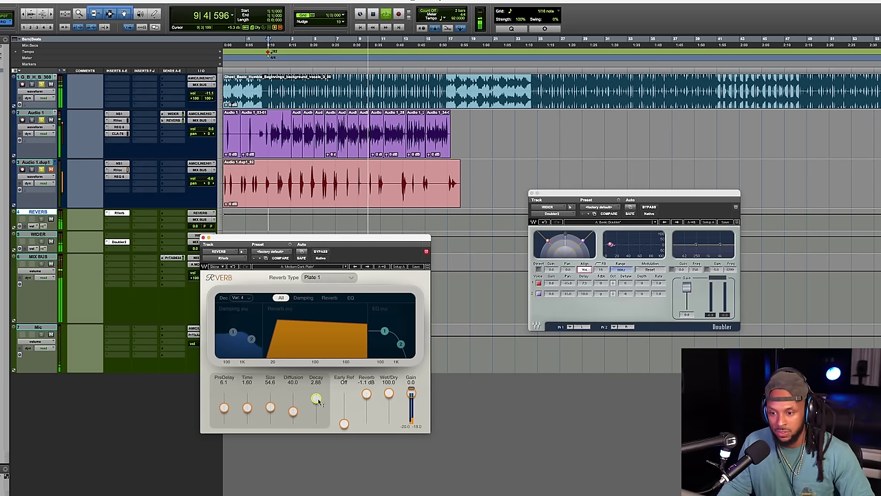
Reopen Audio 1's REVERB send, replay the mix to judge the reverb, and close the RVerb window
left_click_drag(248, 243, 451, 249)
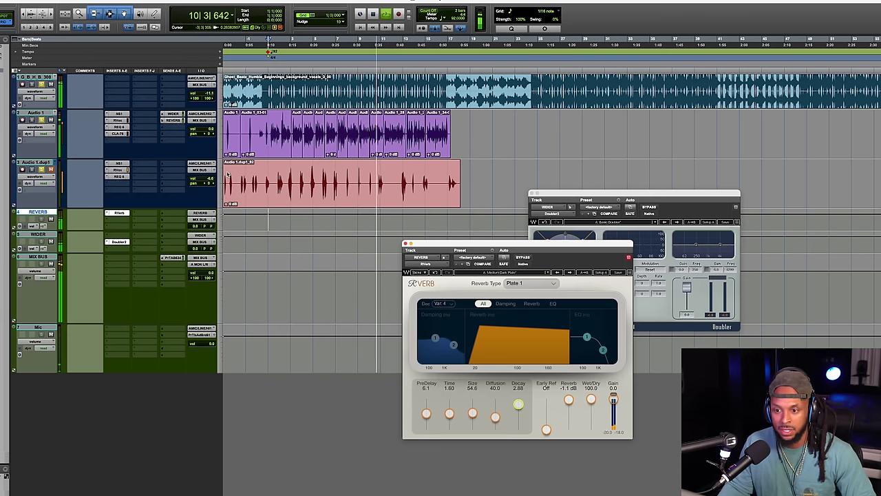
left_click(174, 122)
key("space")
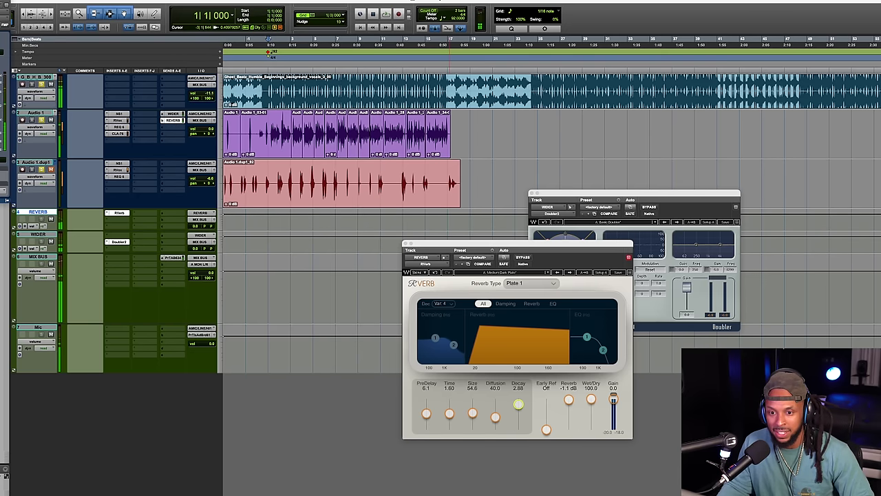
key("space")
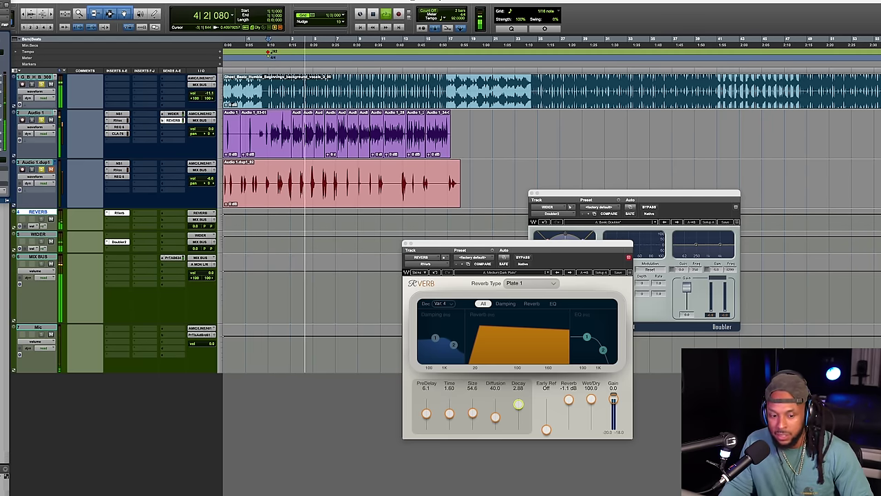
key("super+w")
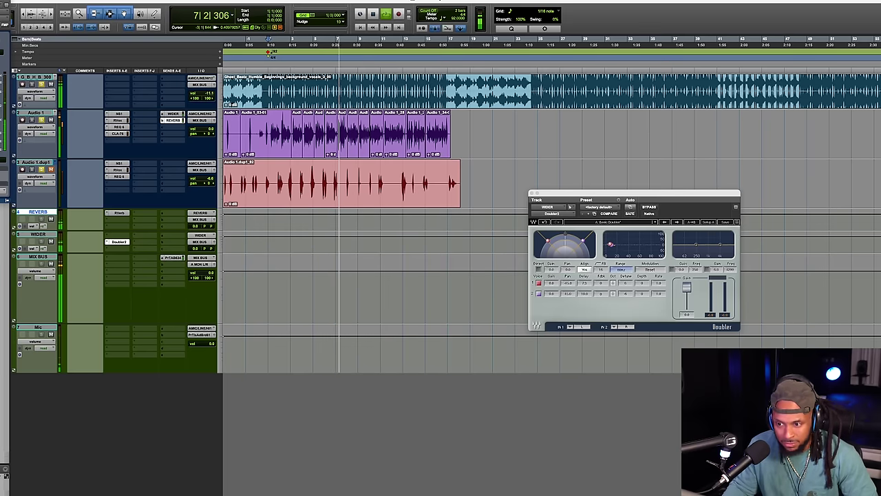
key("space")
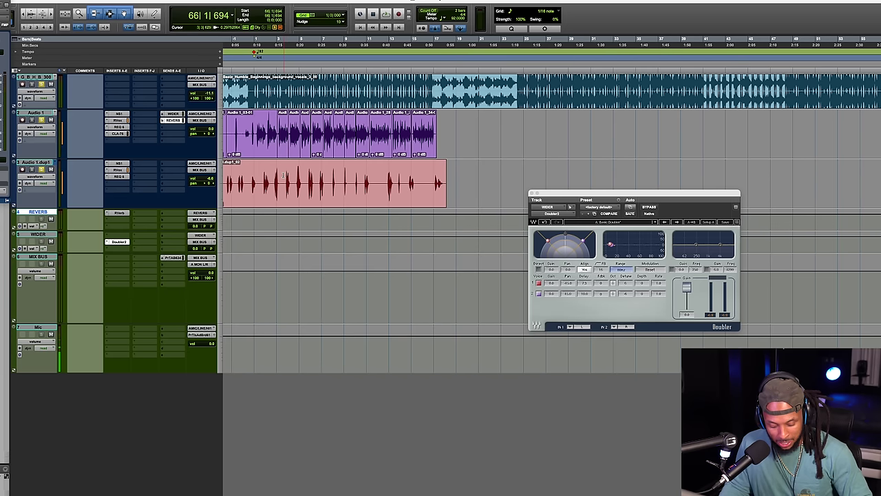
Route Audio 1.dup1's first send to a new stereo Aux Input track named HDELAY
scroll(284, 176, "left", 1)
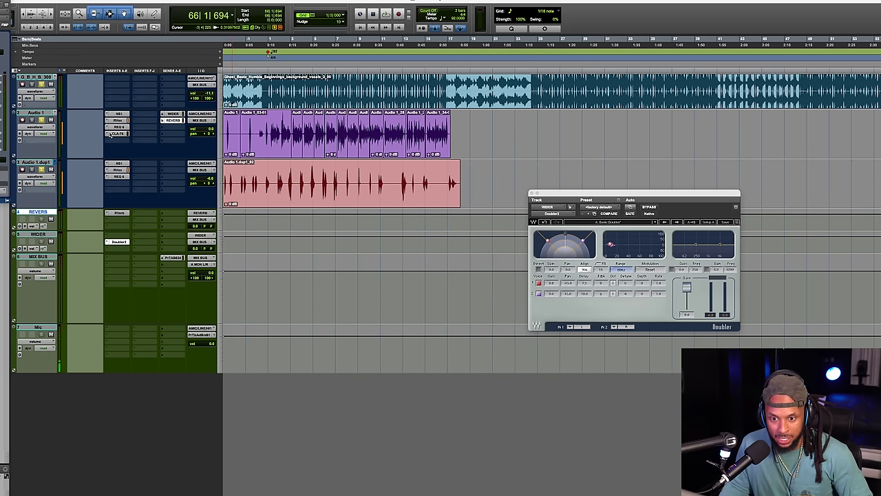
left_click(170, 165)
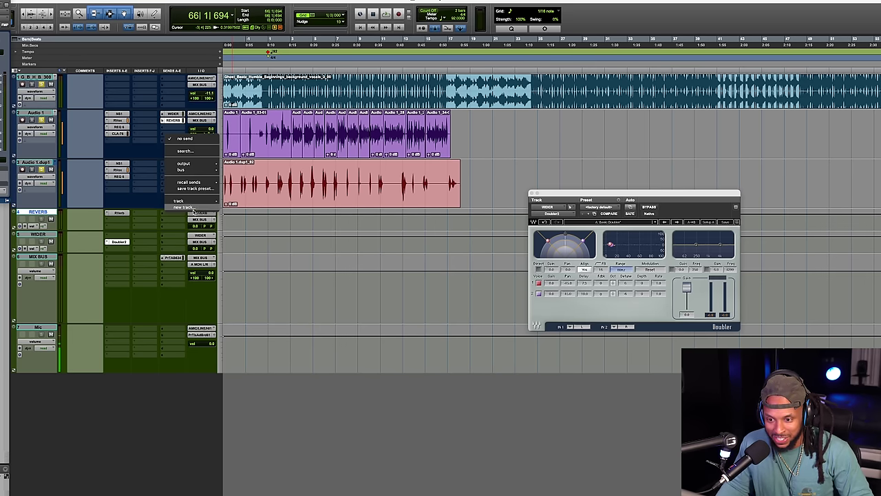
left_click(194, 209)
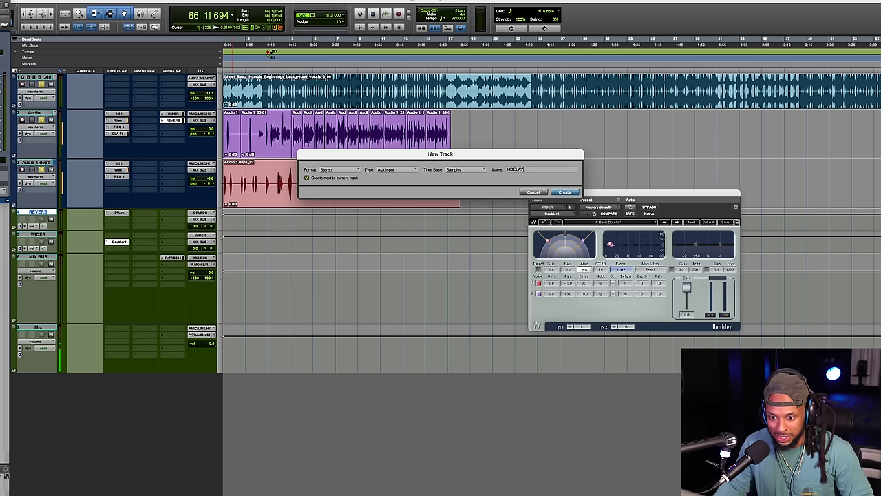
type("HDELAY")
key("Return")
Insert the H-Delay plug-in in the first insert slot of the HDELAY track
left_click(35, 213)
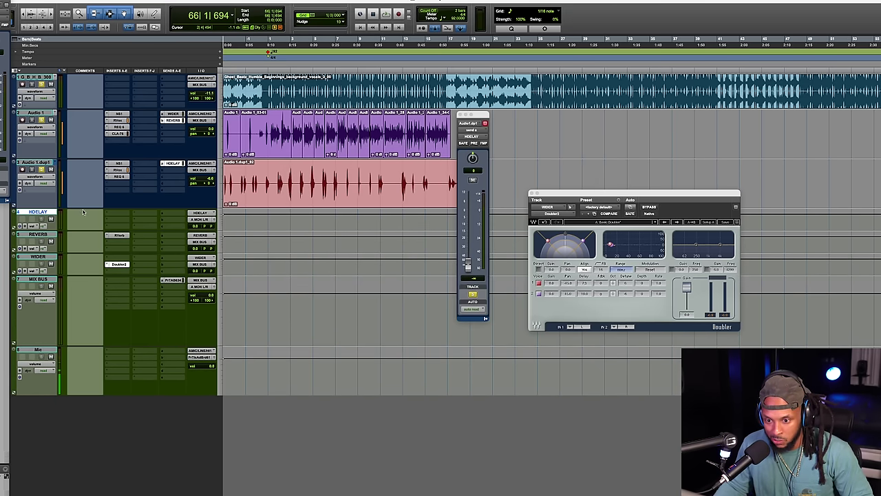
left_click(109, 219)
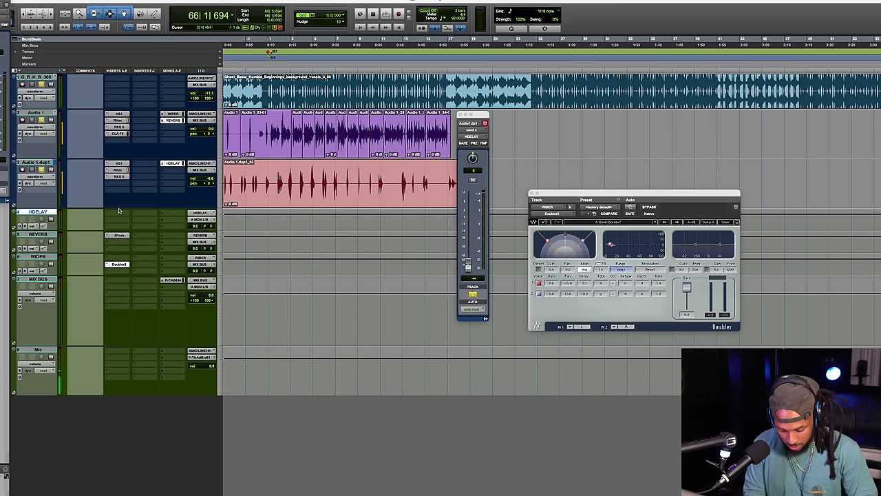
type("Hdel")
key("BackSpace")
key("BackSpace")
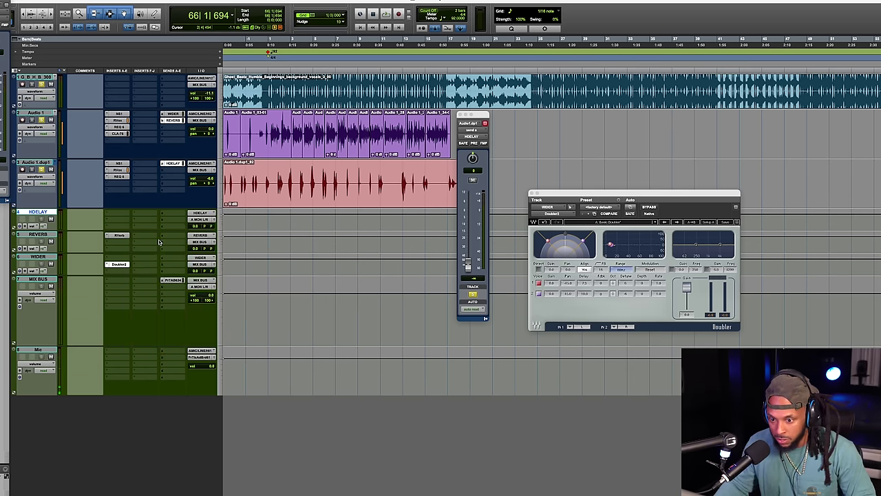
left_click(159, 241)
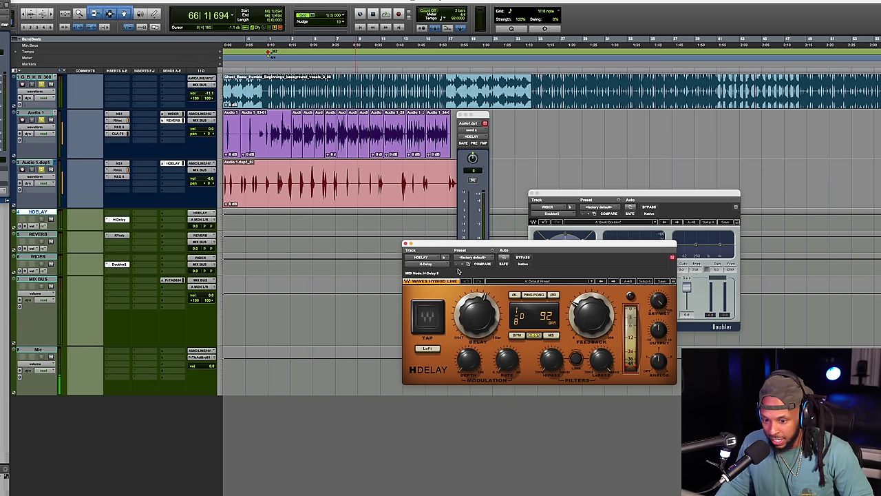
Set H-Delay to Ping Pong with a 1/8 delay time, and adjust its Feedback and Analog controls
left_click_drag(480, 243, 443, 236)
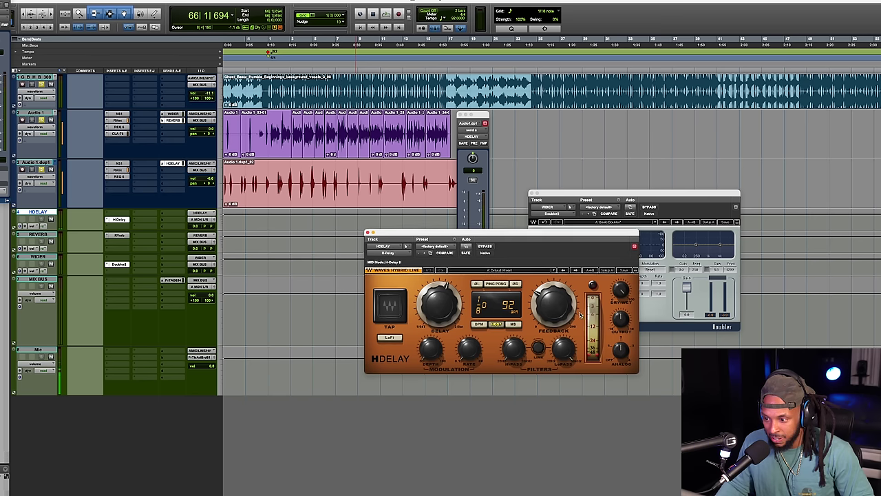
left_click(496, 285)
left_click_drag(449, 315, 450, 326)
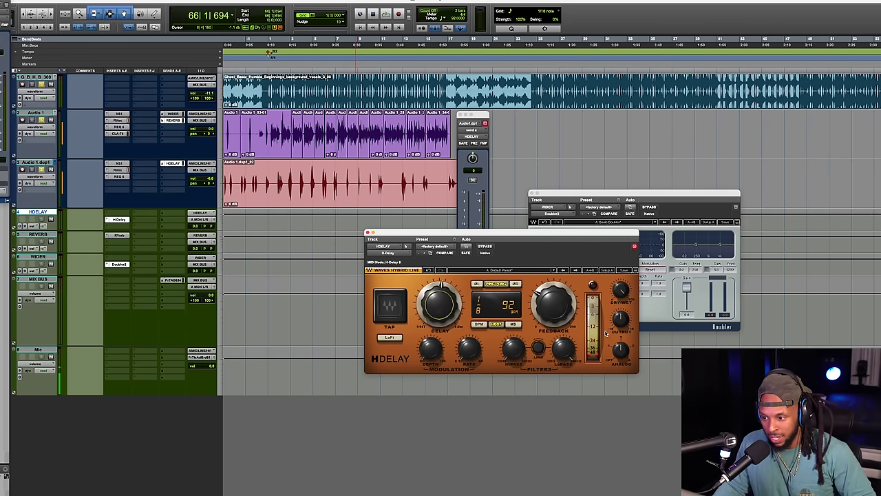
left_click_drag(479, 238, 471, 259)
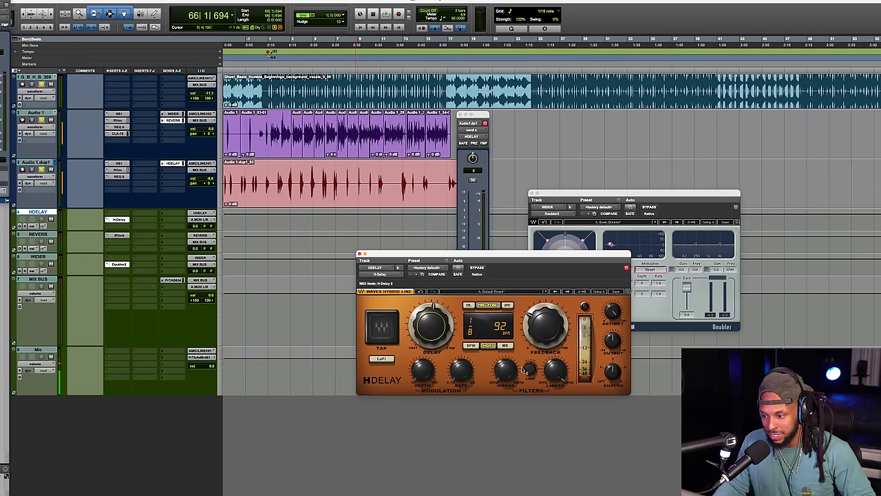
left_click_drag(544, 338, 544, 332)
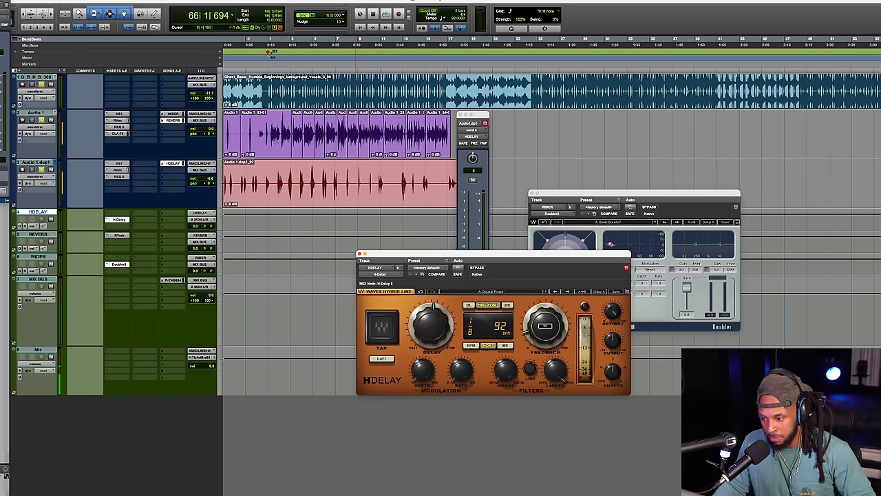
left_click(614, 371)
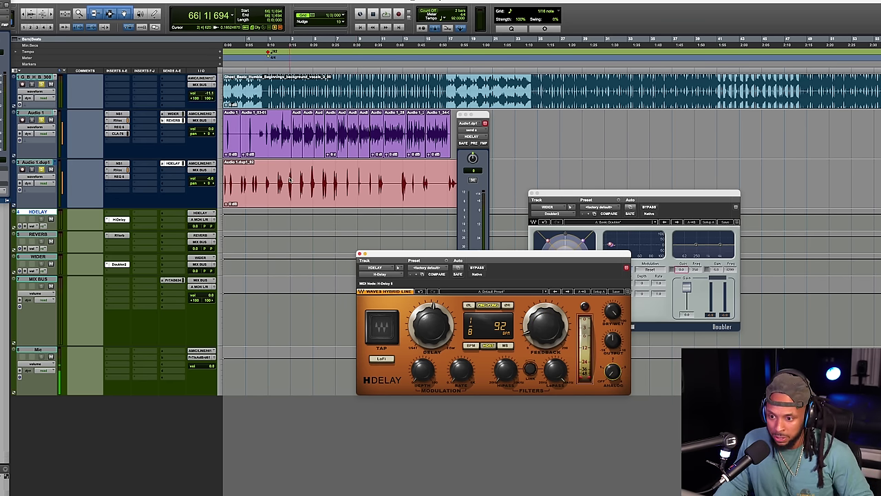
Play the mix and lower band 1 of Audio 1.dup1's REQ 6 to 172 Hz
left_click(267, 172)
key("space")
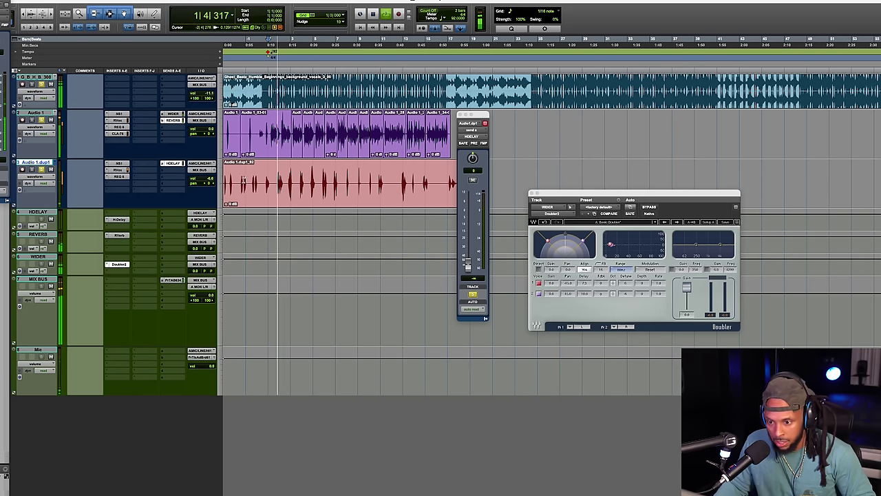
left_click(117, 176)
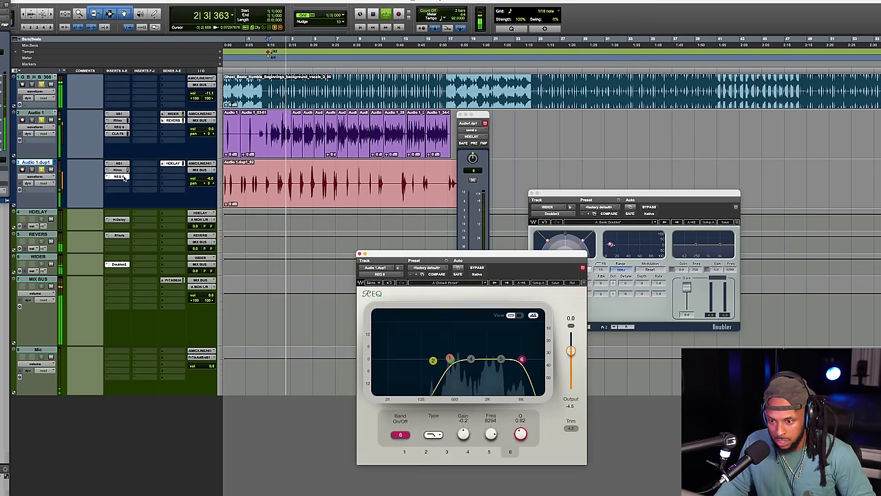
left_click_drag(449, 359, 429, 359)
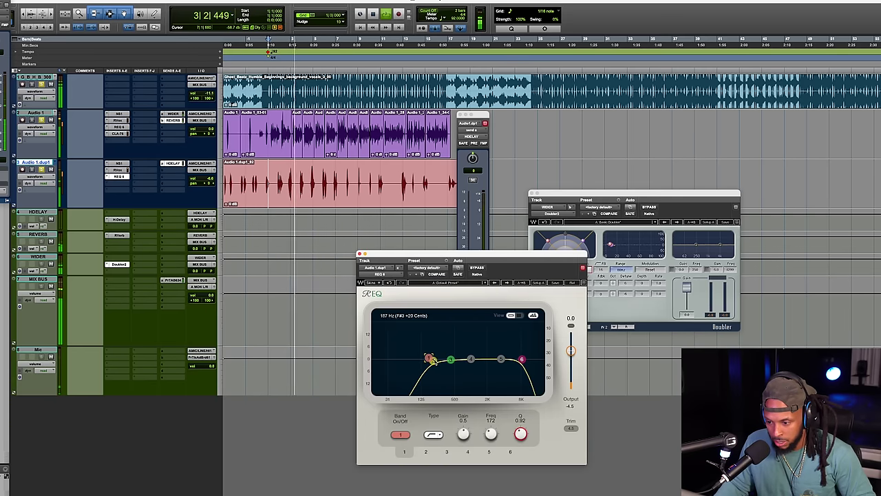
Balance Audio 1.dup1's HDELAY send by ear during playback, settling at about -12.8 dB
left_click(470, 245)
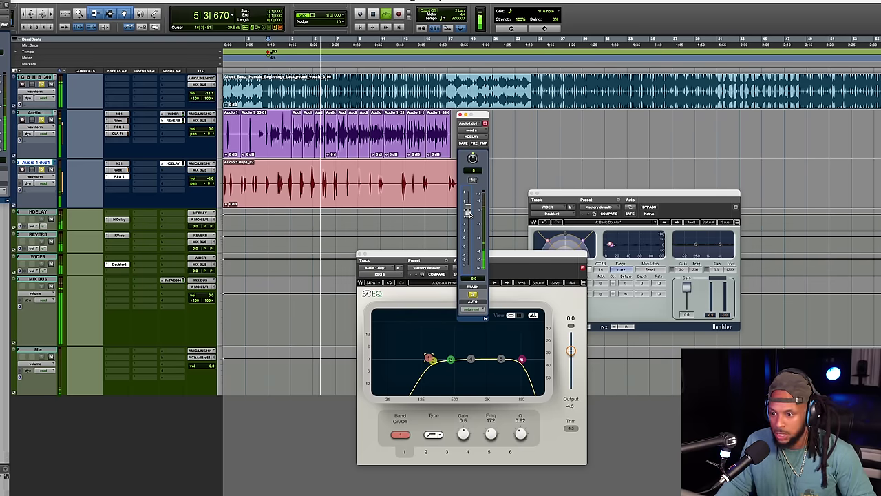
left_click_drag(468, 214, 471, 232)
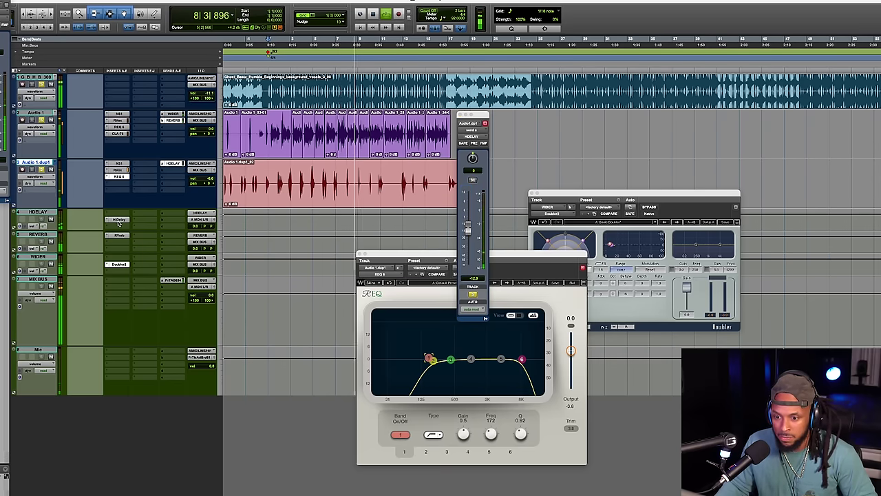
Reopen H-Delay on the HDELAY track and adjust its filters by ear while the mix plays
left_click(119, 220)
mouse_move(506, 375)
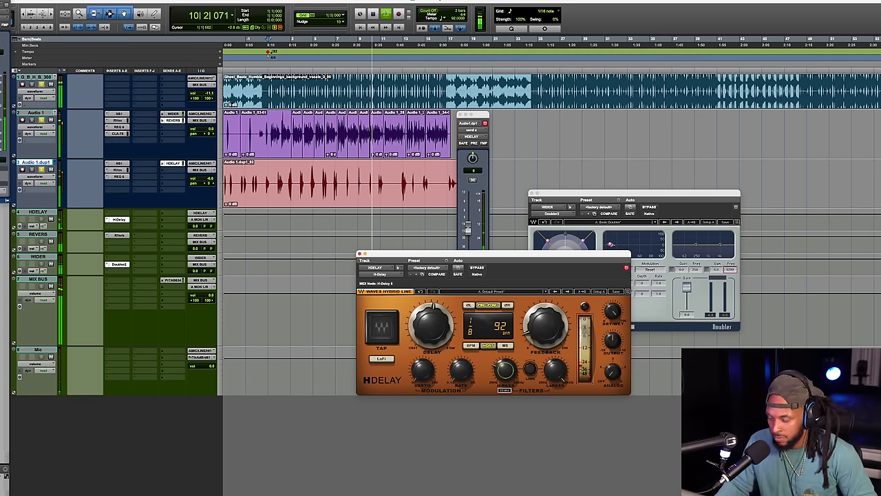
mouse_move(555, 372)
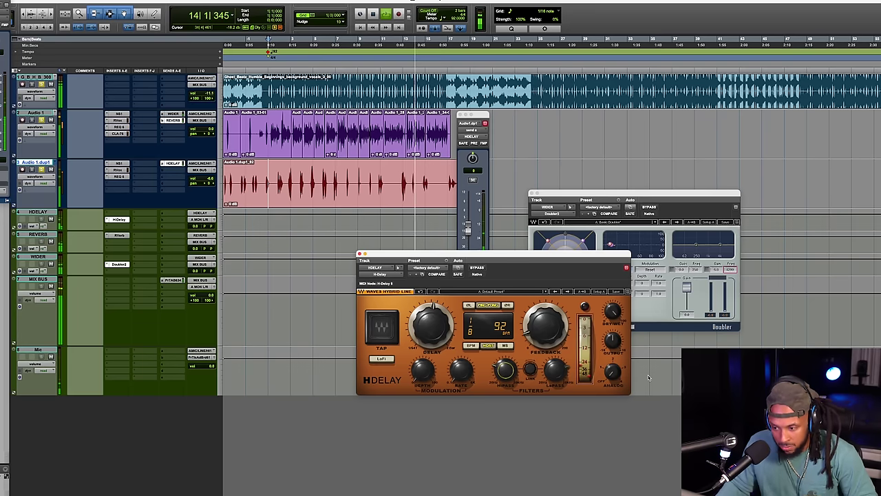
Close H-Delay, play the mix through PS22 Spread on Audio 1.dup1, and set that track's volume to -9.3 dB
left_click(361, 255)
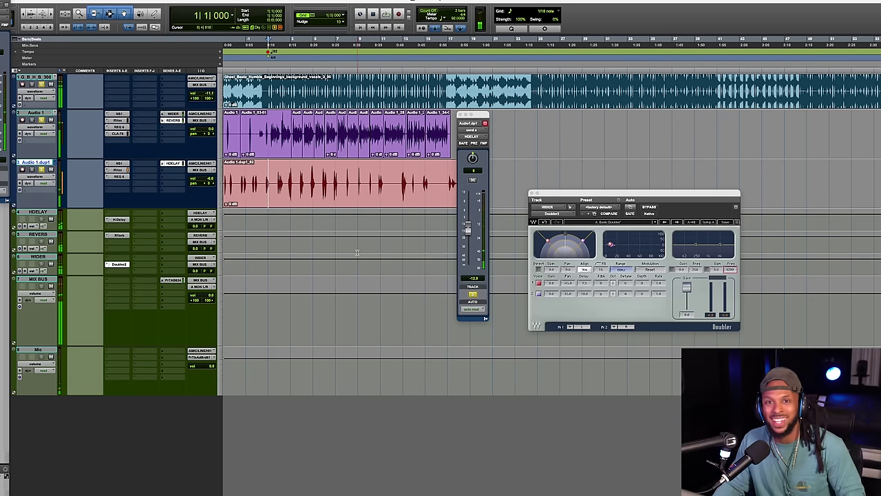
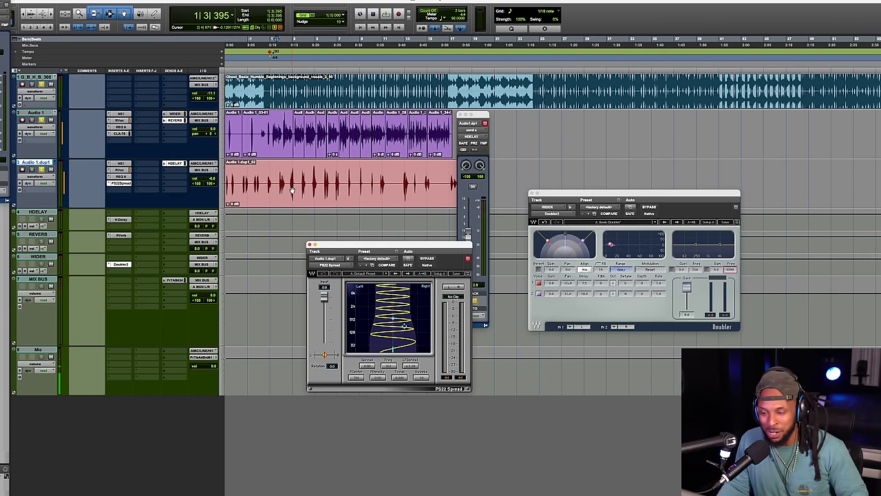
key("space")
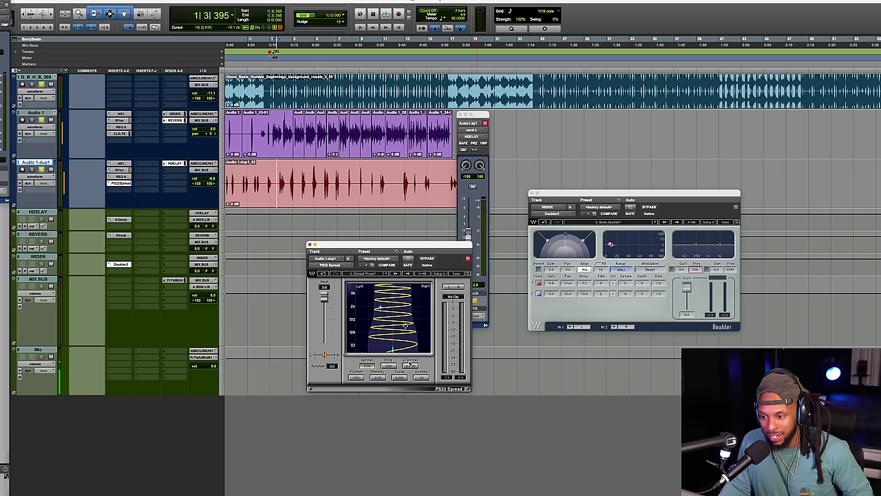
key("space")
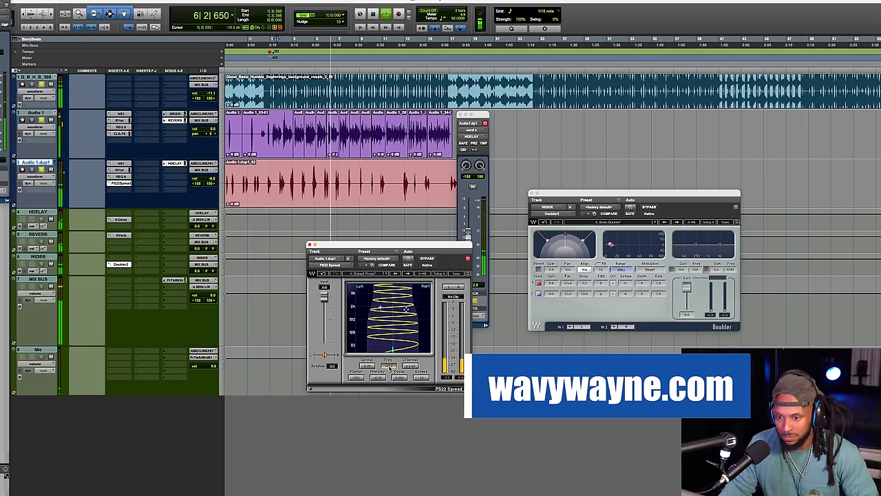
left_click_drag(206, 172, 208, 183)
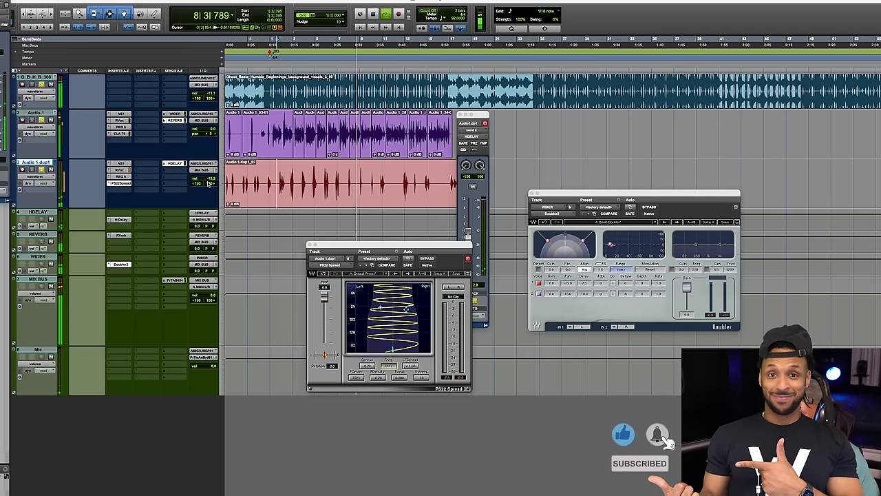
left_click_drag(208, 183, 212, 179)
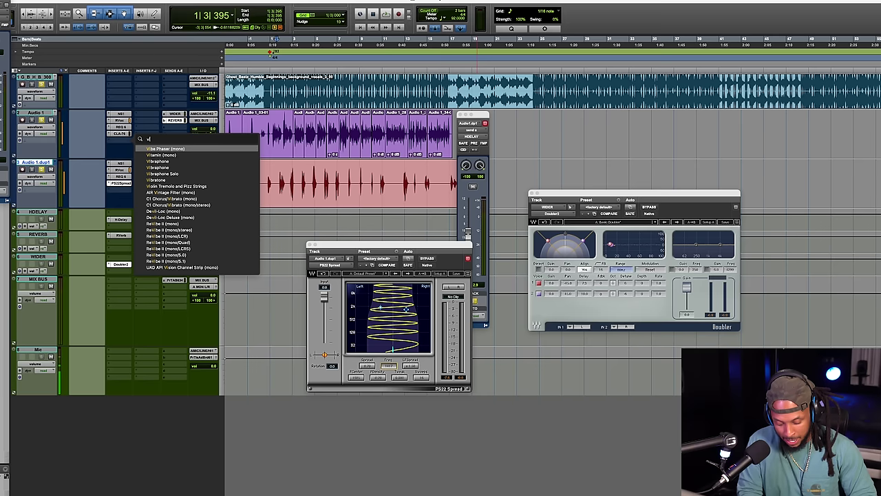
Insert the mono Vitamin plug-in after CLA-76 on Audio 1 and move its window clear of the controls
type("vita")
key("Return")
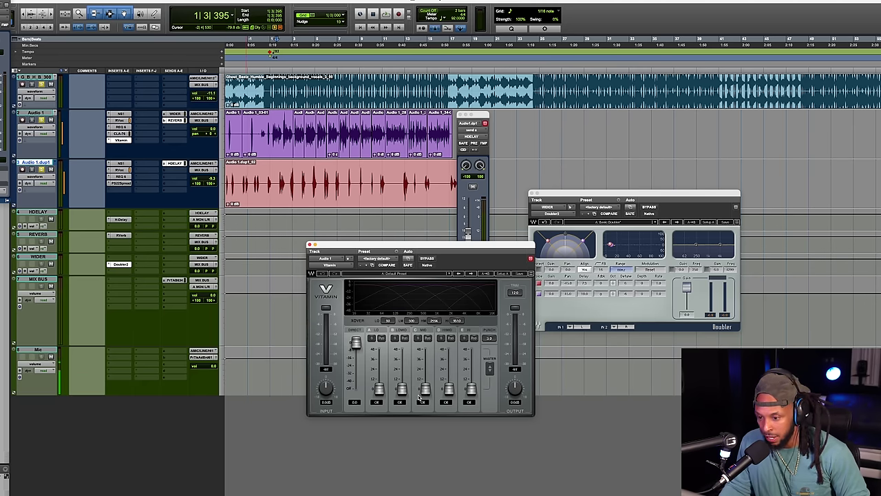
left_click_drag(513, 250, 502, 222)
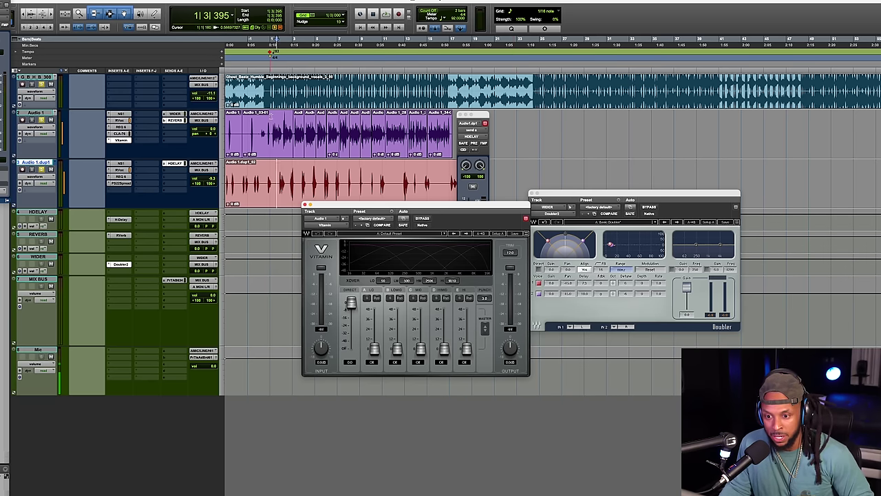
Play from bar 1 and raise Vitamin's bands on Audio 1 by ear: LoMid 10.6, Mid 7.0, HiMid 9.2 and Hi 4.0
left_click(271, 116)
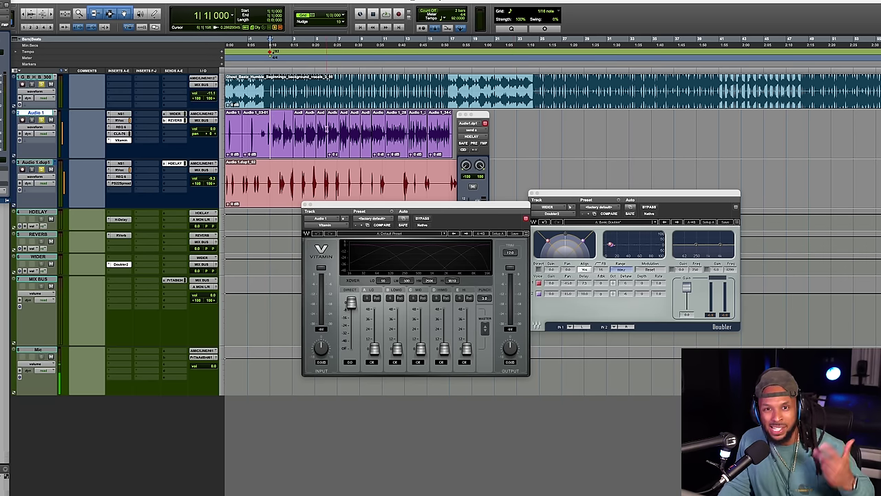
key("space")
left_click(444, 348)
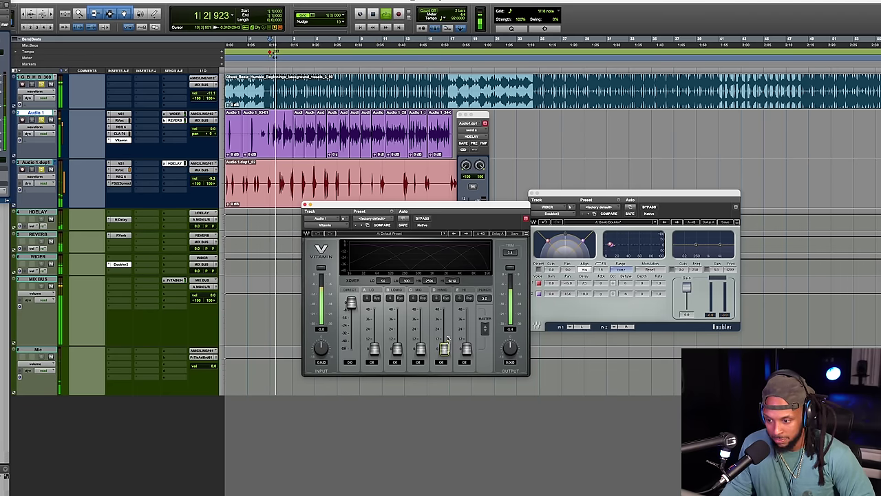
left_click_drag(444, 347, 397, 339)
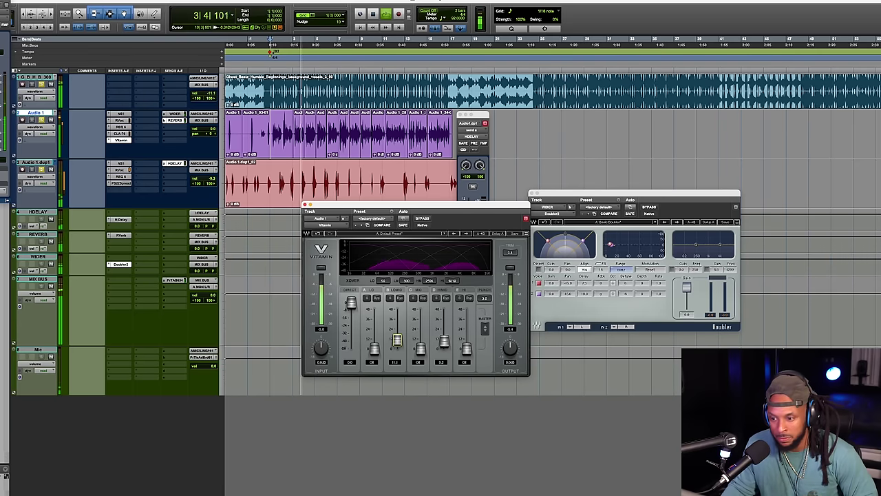
left_click_drag(420, 347, 420, 343)
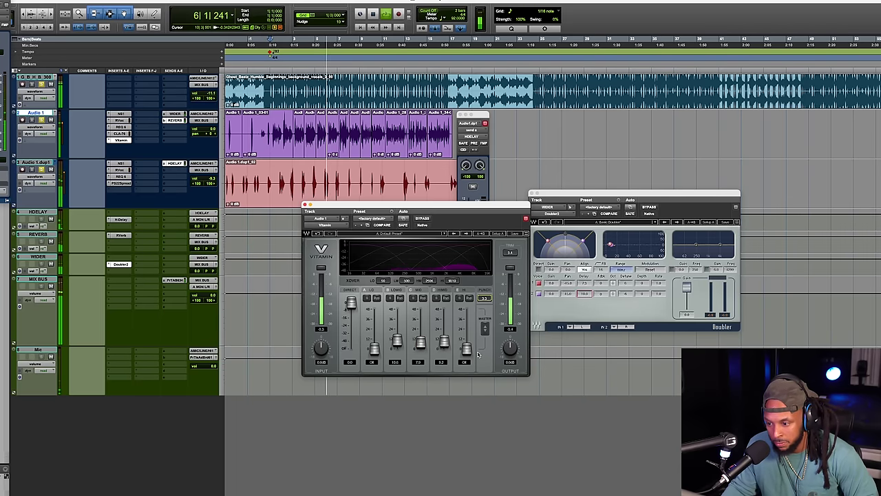
left_click(551, 283)
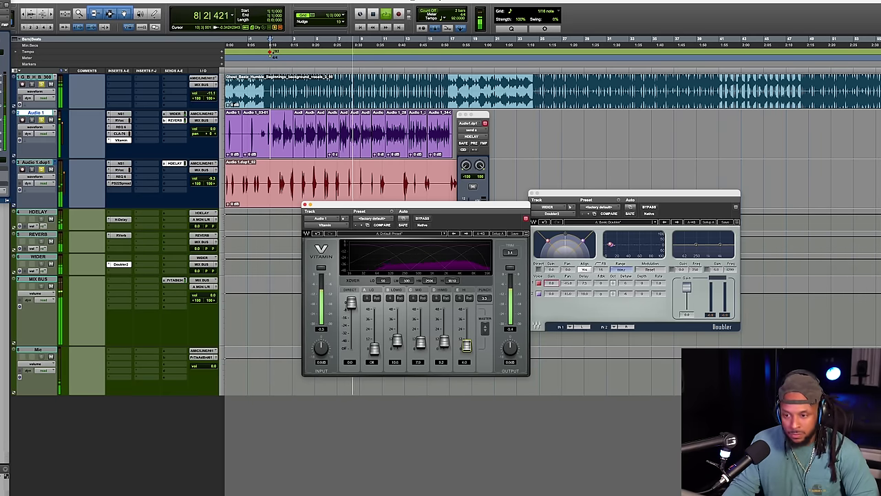
Compare Audio 1 with Vitamin bypassed and active during playback, leaving the plug-in active
left_click(422, 219)
left_click(422, 218)
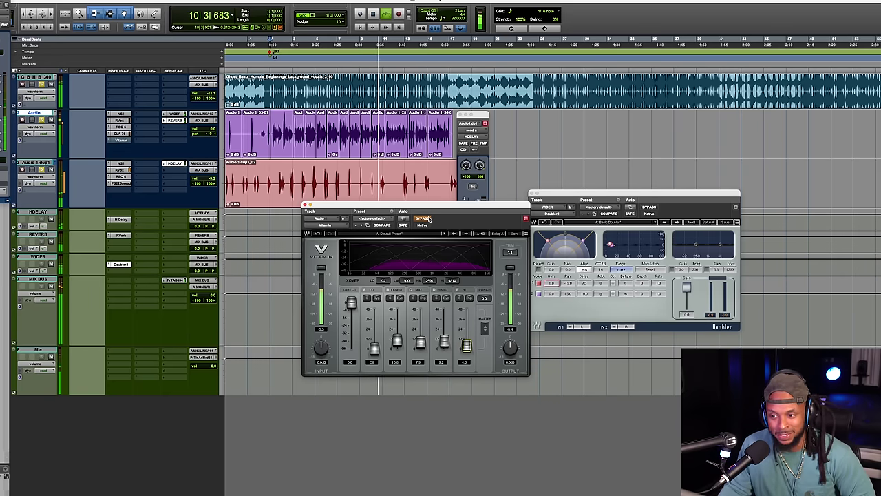
left_click(425, 219)
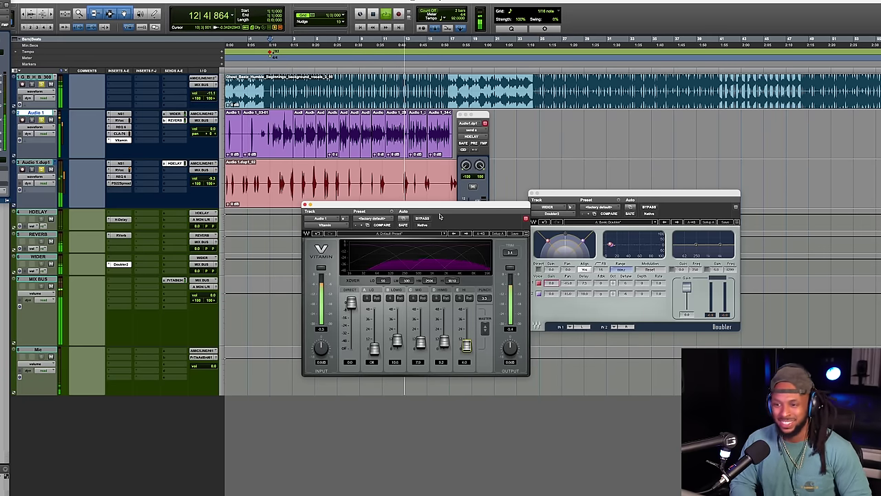
key("space")
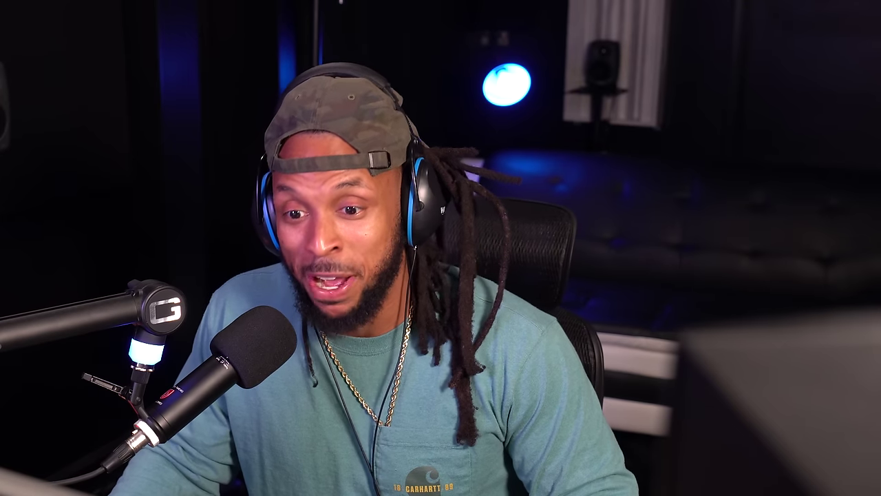
Insert the VU Meter plug-in on the MIX BUS track's first insert and reposition its window
left_click(133, 269)
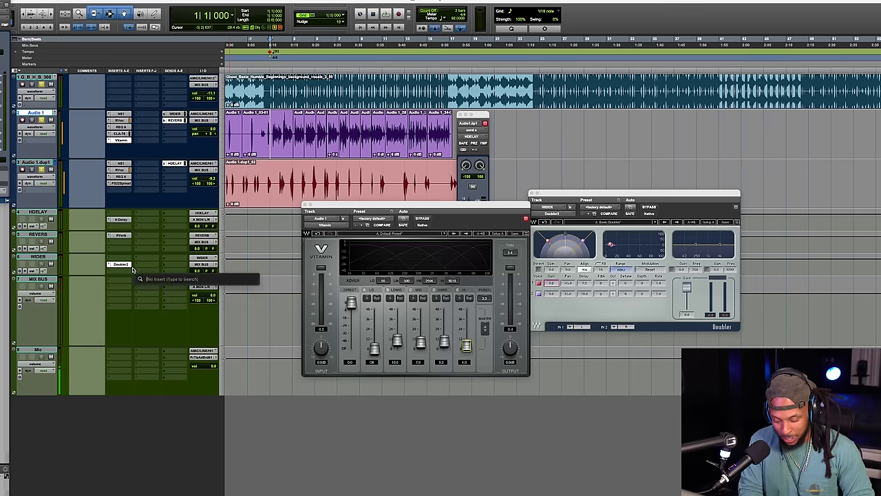
type("vu")
key("Return")
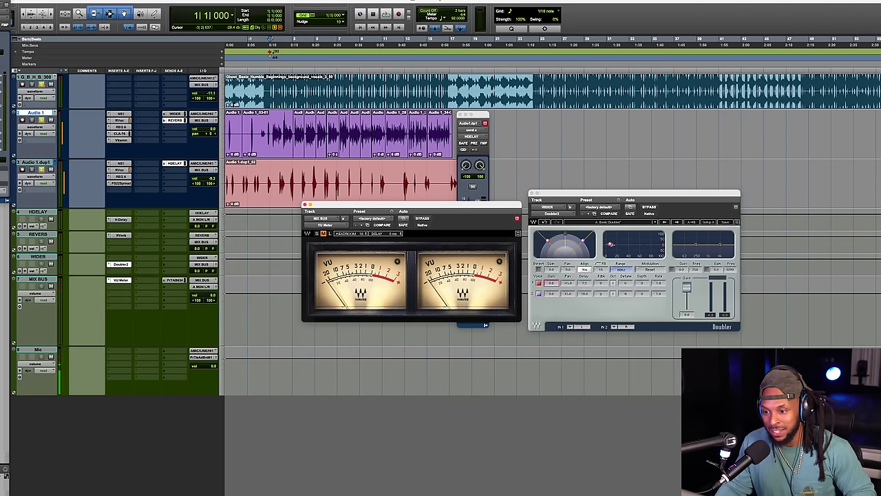
left_click_drag(369, 206, 369, 215)
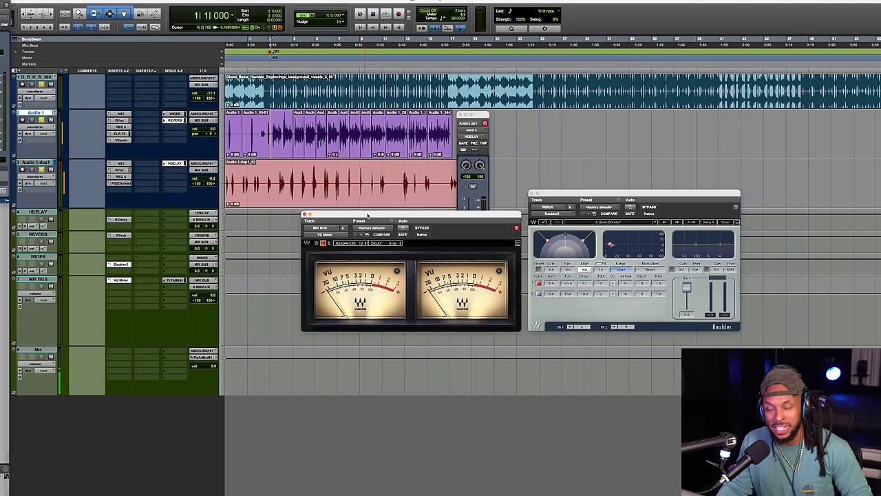
left_click_drag(372, 218, 373, 221)
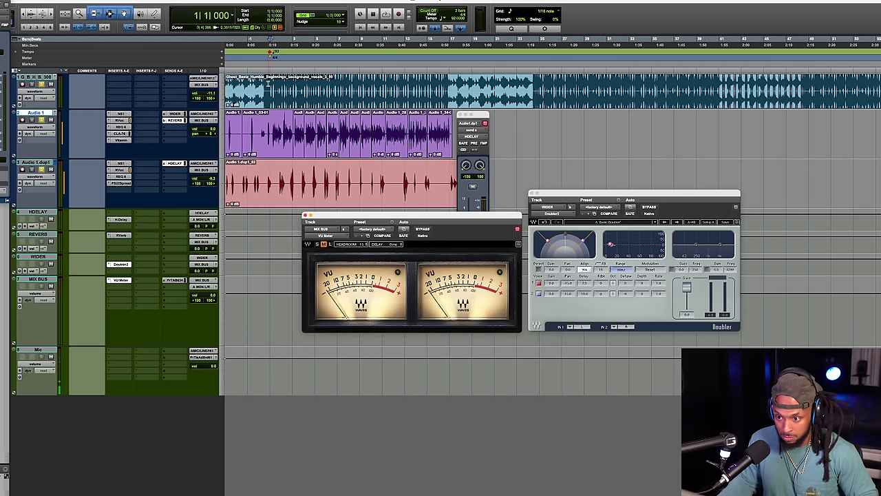
Play the full mix from near the vocal entry with the MIX BUS VU Meter in view and check its level
left_click(275, 105)
left_click(119, 281)
key("space")
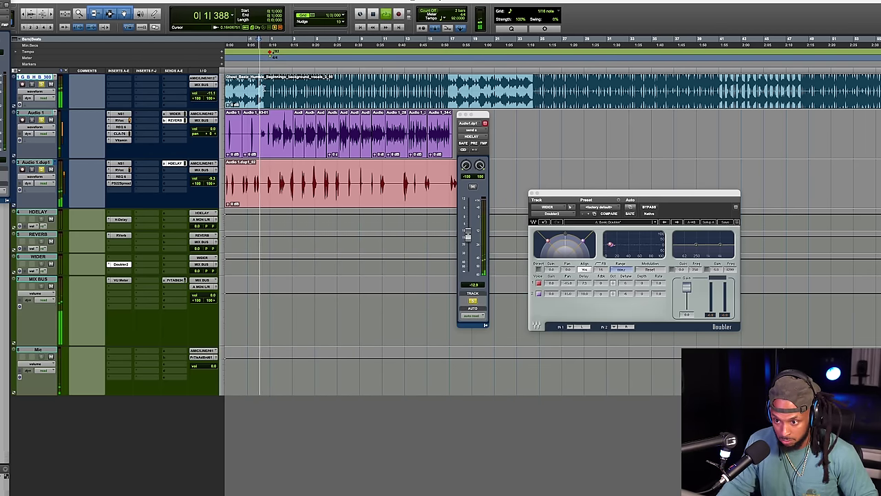
left_click(120, 280)
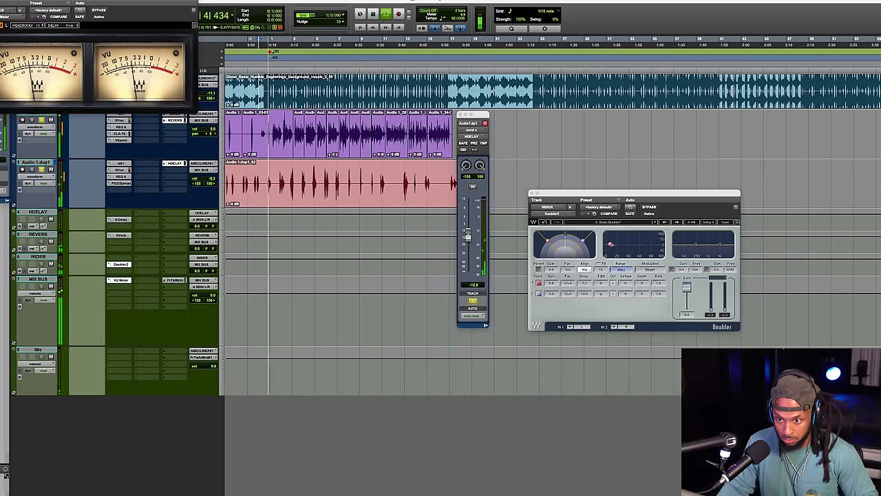
left_click_drag(123, 5, 584, 193)
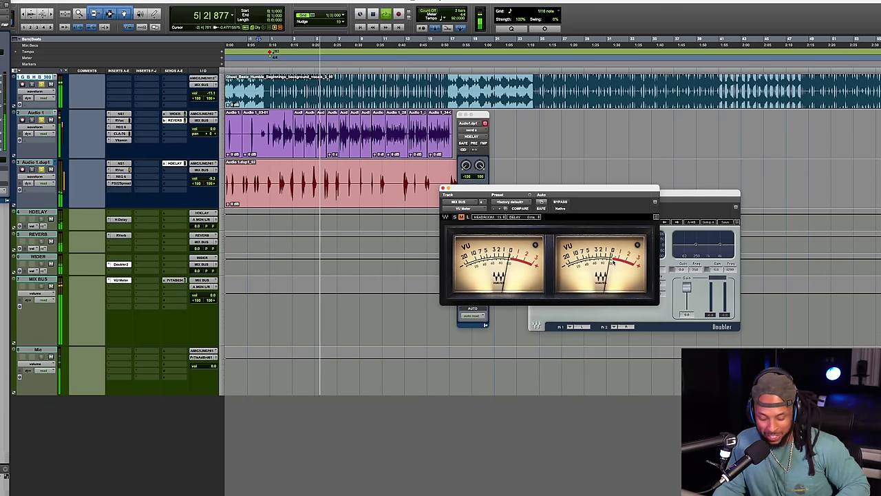
key("r")
key("t")
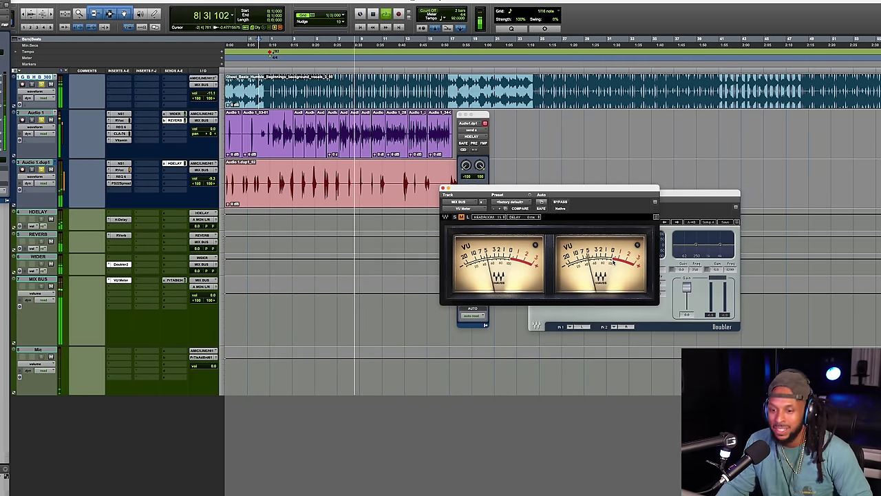
key("space")
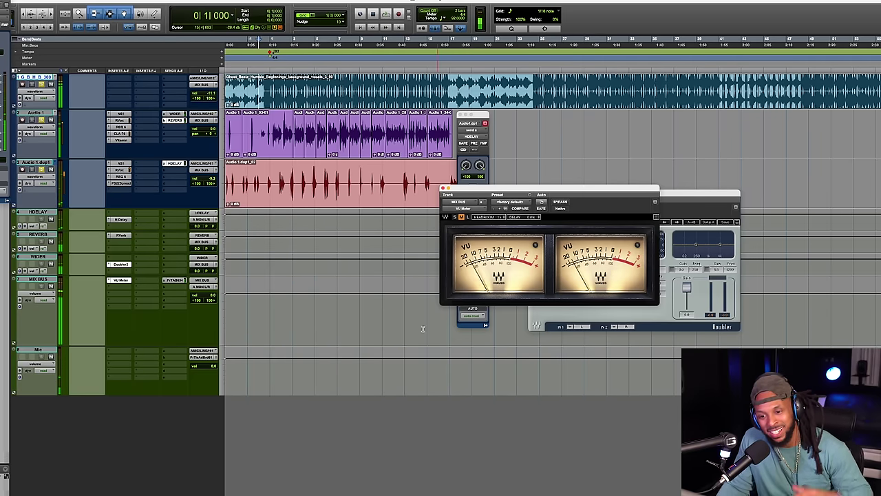
Insert the stereo L2 limiter below the VU Meter on MIX BUS and lower its threshold by ear during playback
left_click(118, 292)
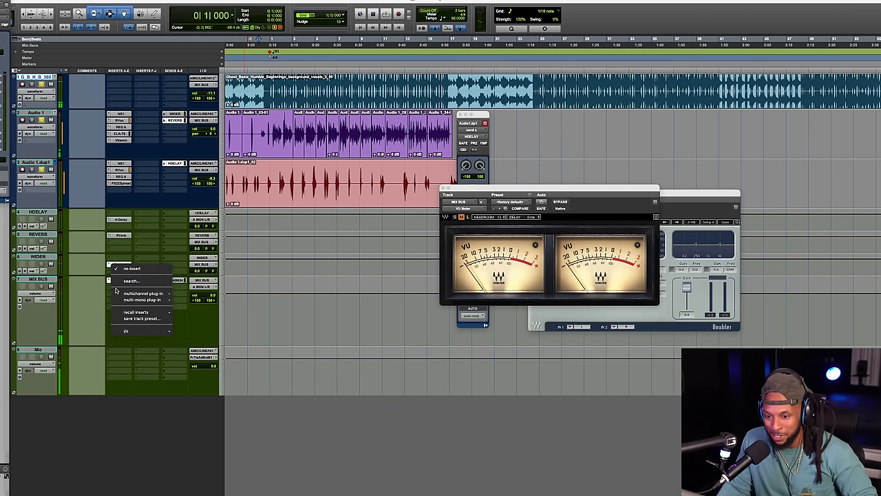
type("2")
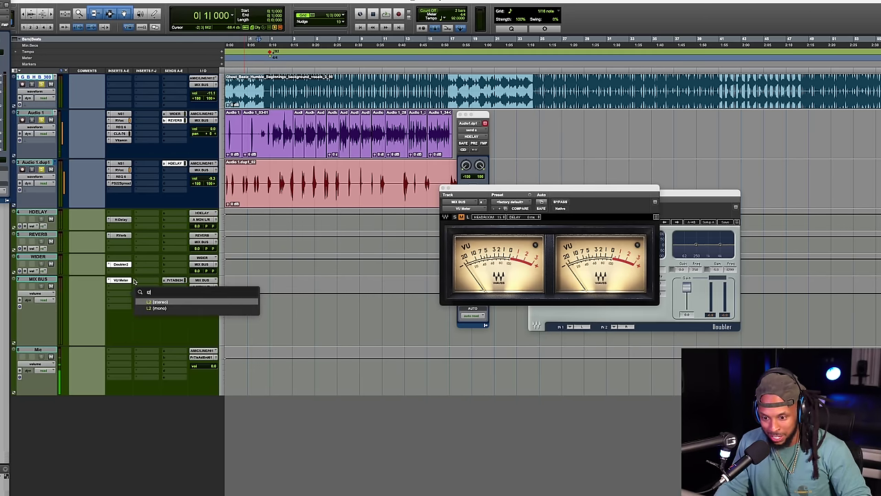
left_click(174, 303)
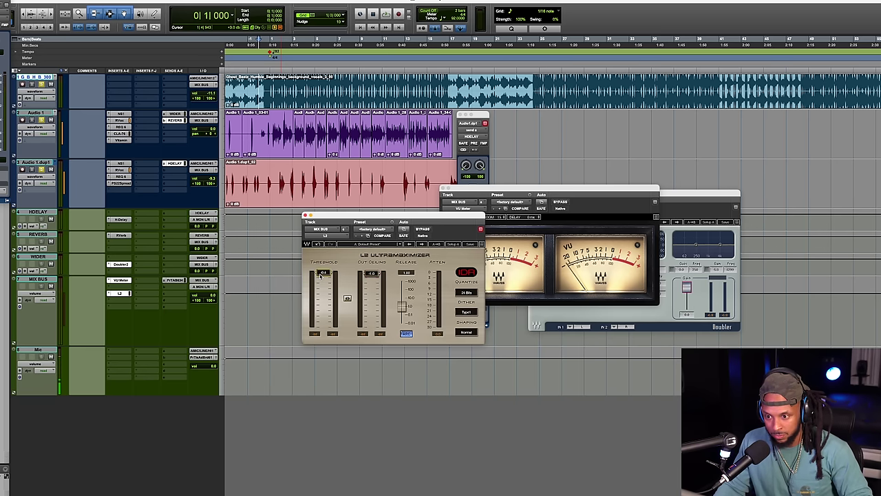
key("space")
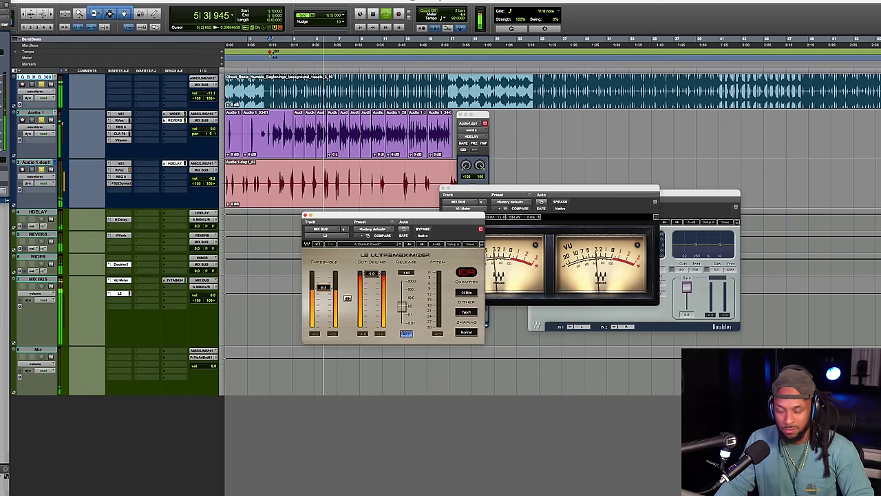
key("space")
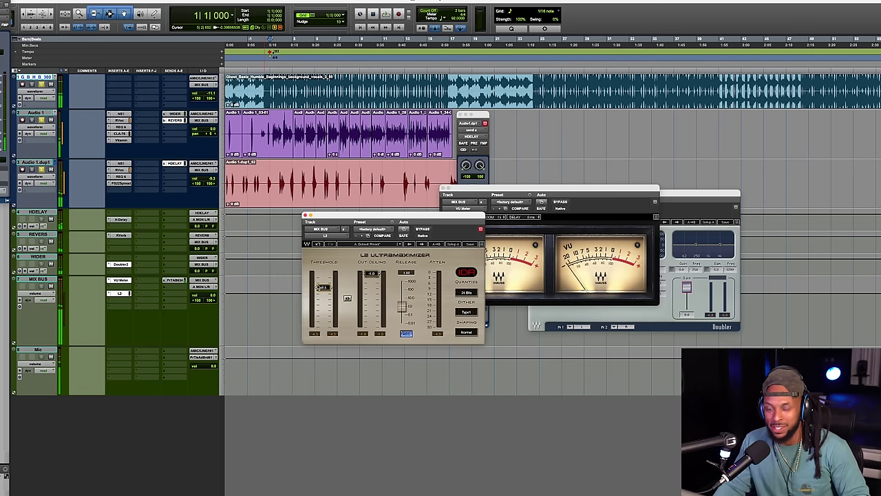
Play the mix from bar 1 to audition the L2 limiting, and open the plug-in choices for an empty Audio 1 insert
key("space")
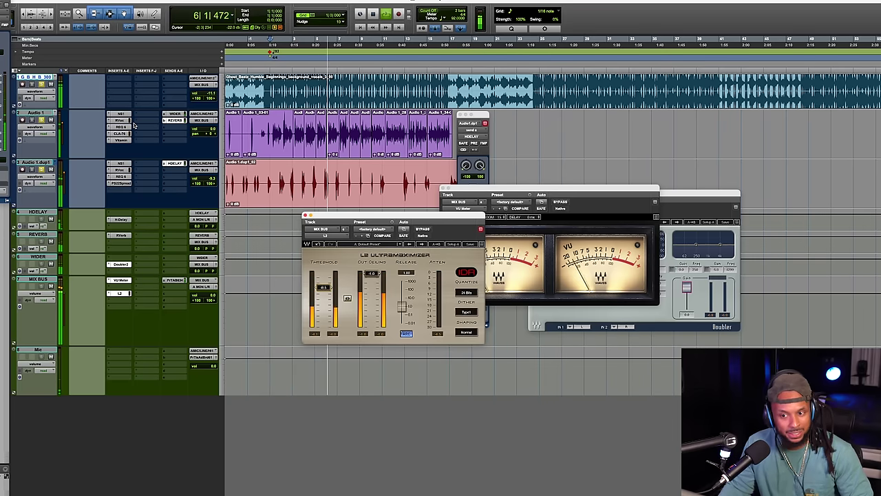
key("space")
left_click(140, 117)
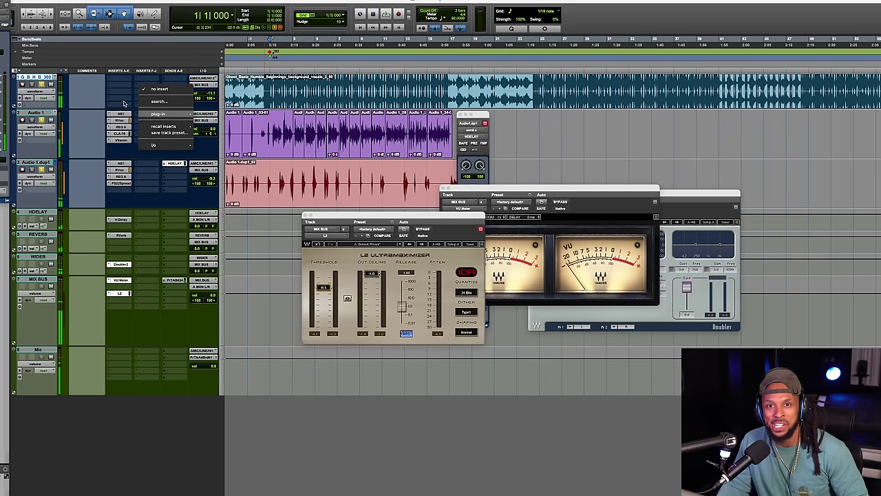